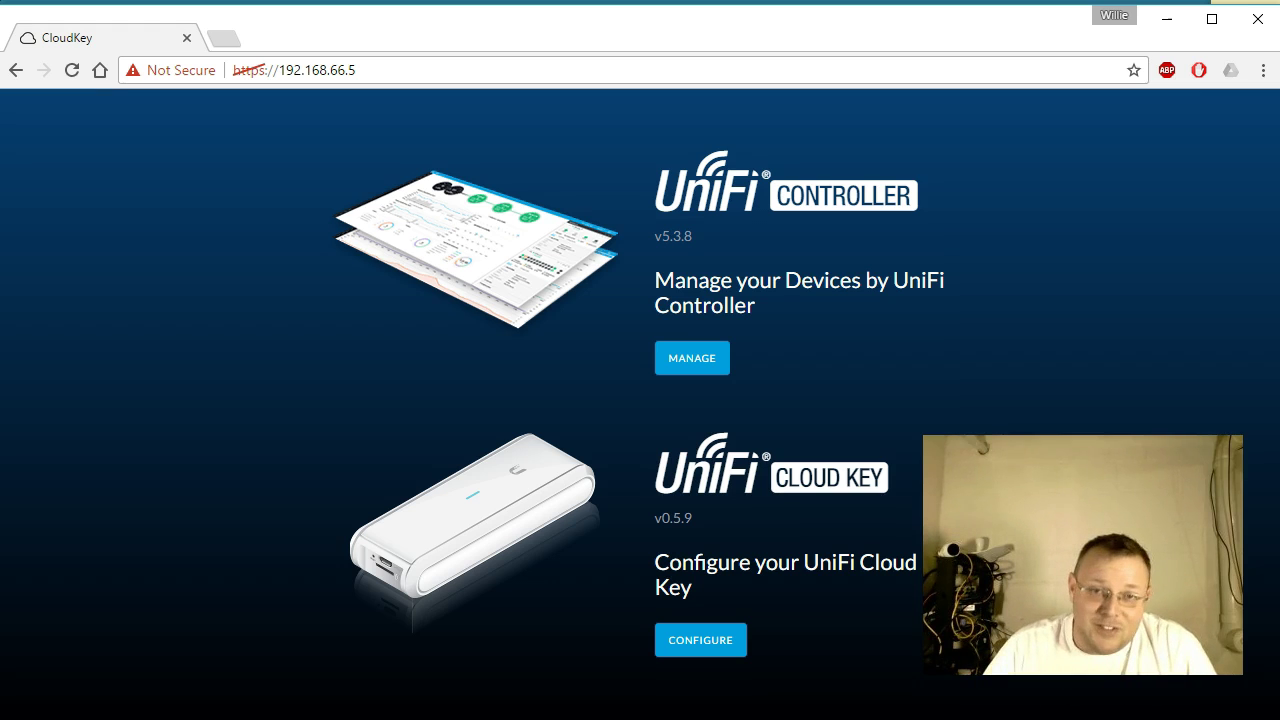
# Sign in to the UniFi controller with the account's username and password and view the site dashboard.
pyautogui.click(700, 368)
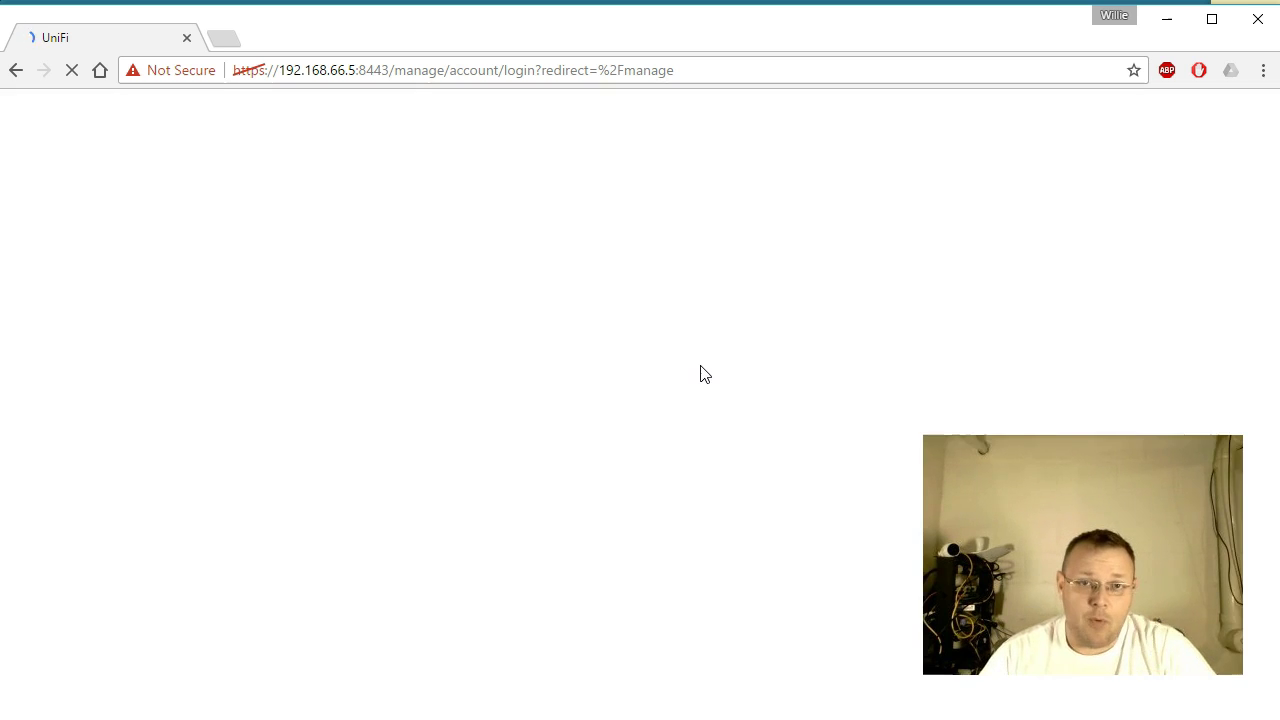
pyautogui.write('whowe')
pyautogui.press('Tab')
pyautogui.write('password')
pyautogui.press('Return')
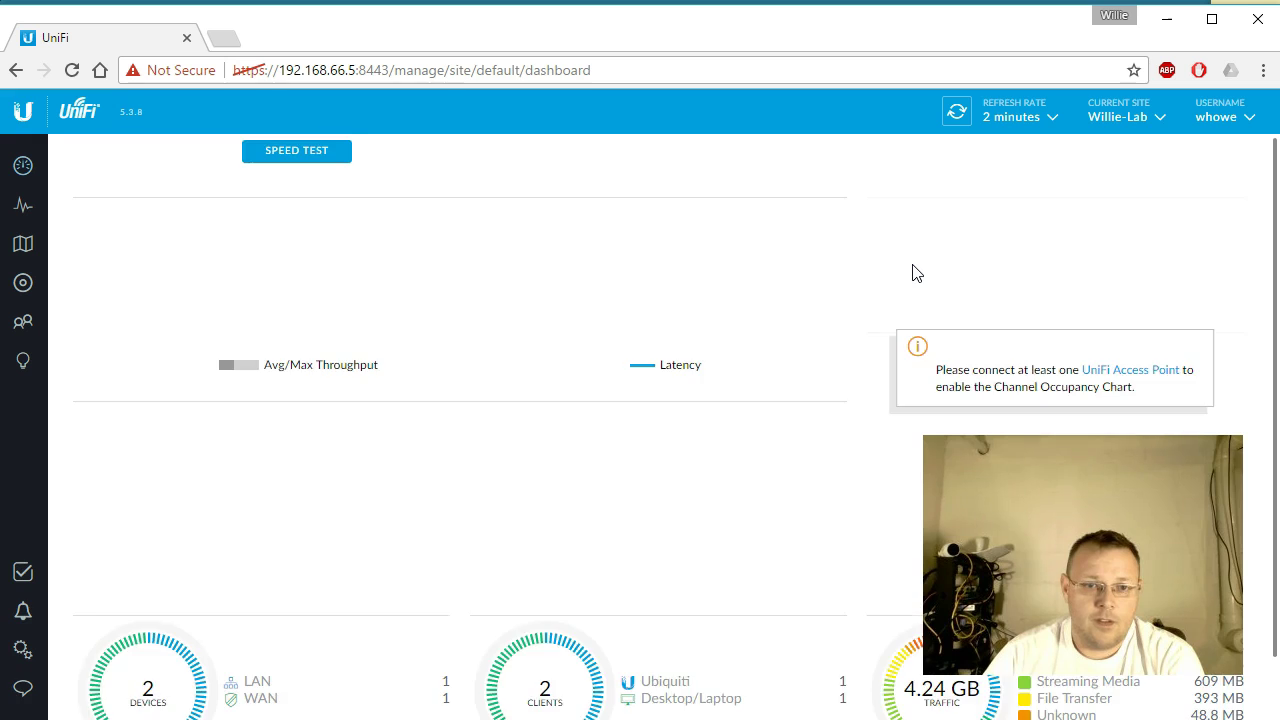
pyautogui.moveTo(555, 235)
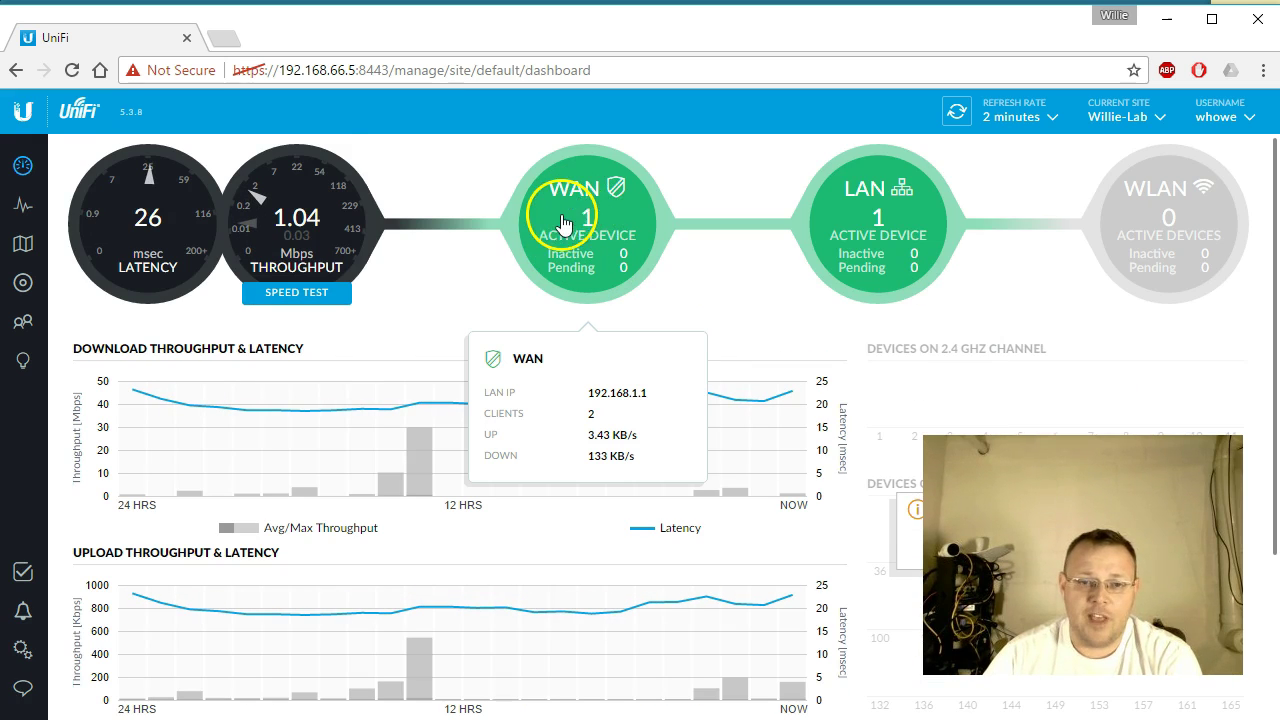
# Open the Lab-SW8 switch's details and show its list of ports.
pyautogui.moveTo(222, 260)
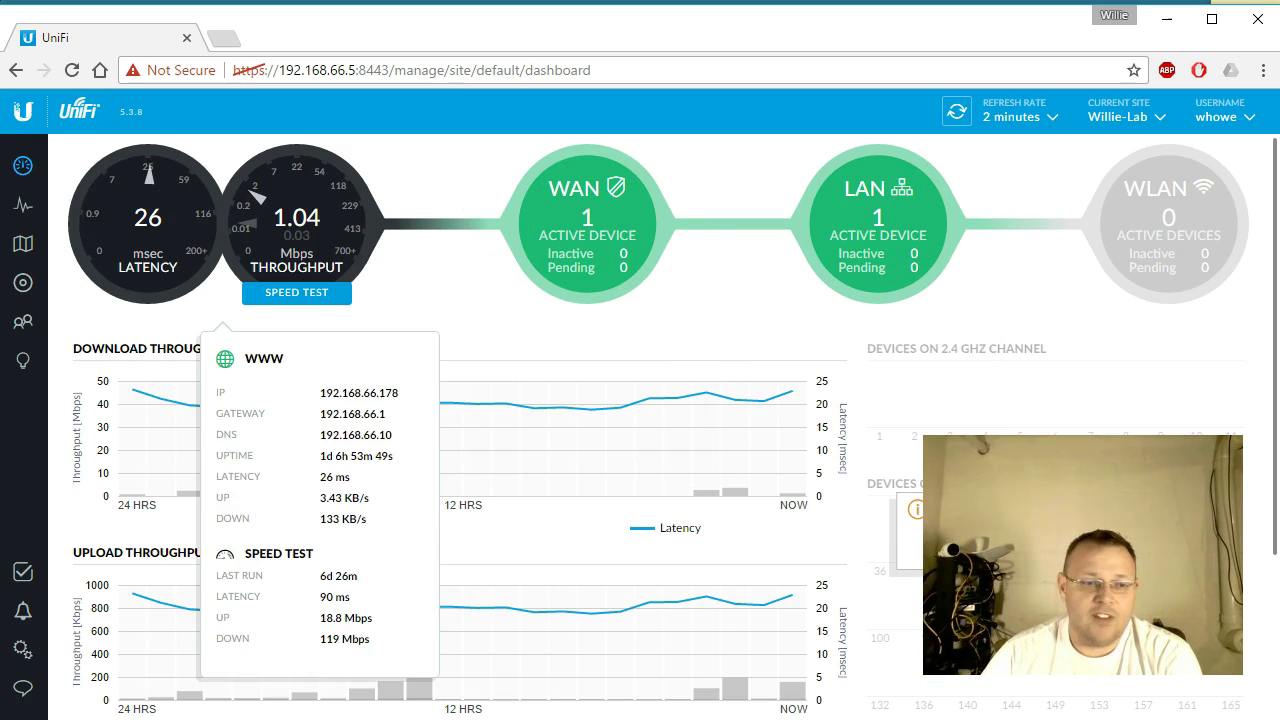
pyautogui.click(23, 282)
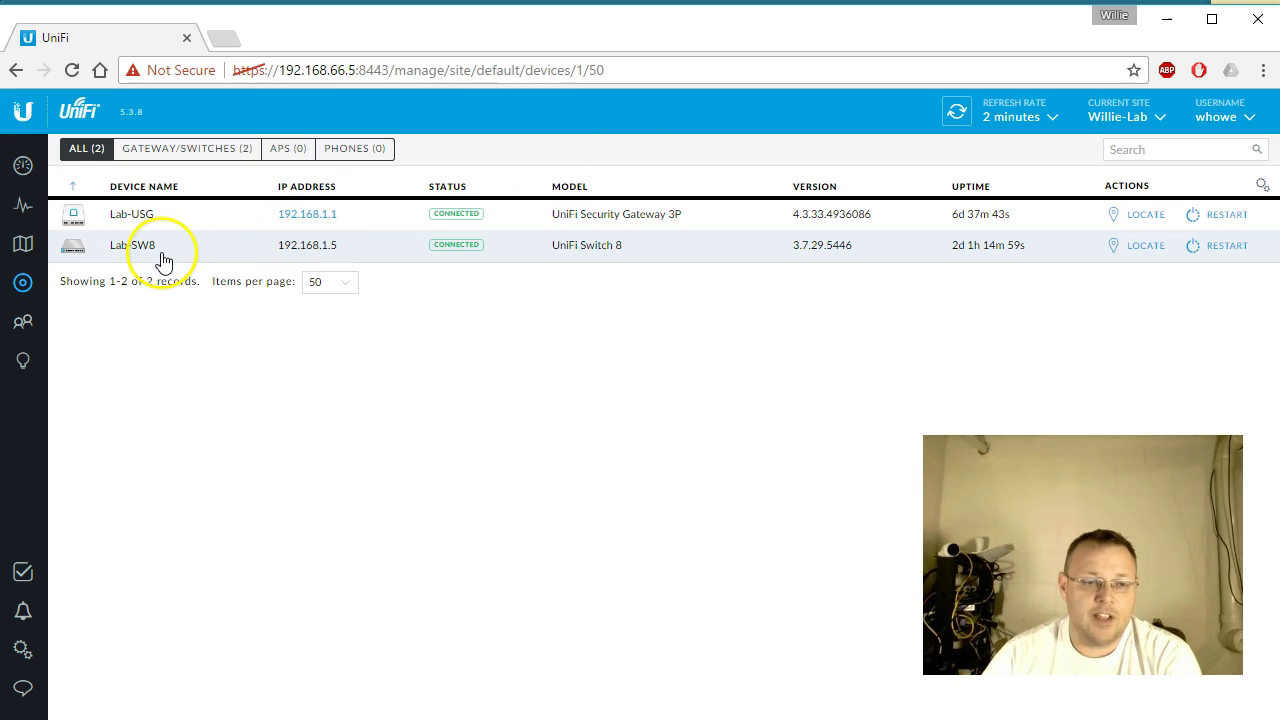
pyautogui.click(157, 250)
pyautogui.moveTo(1053, 268)
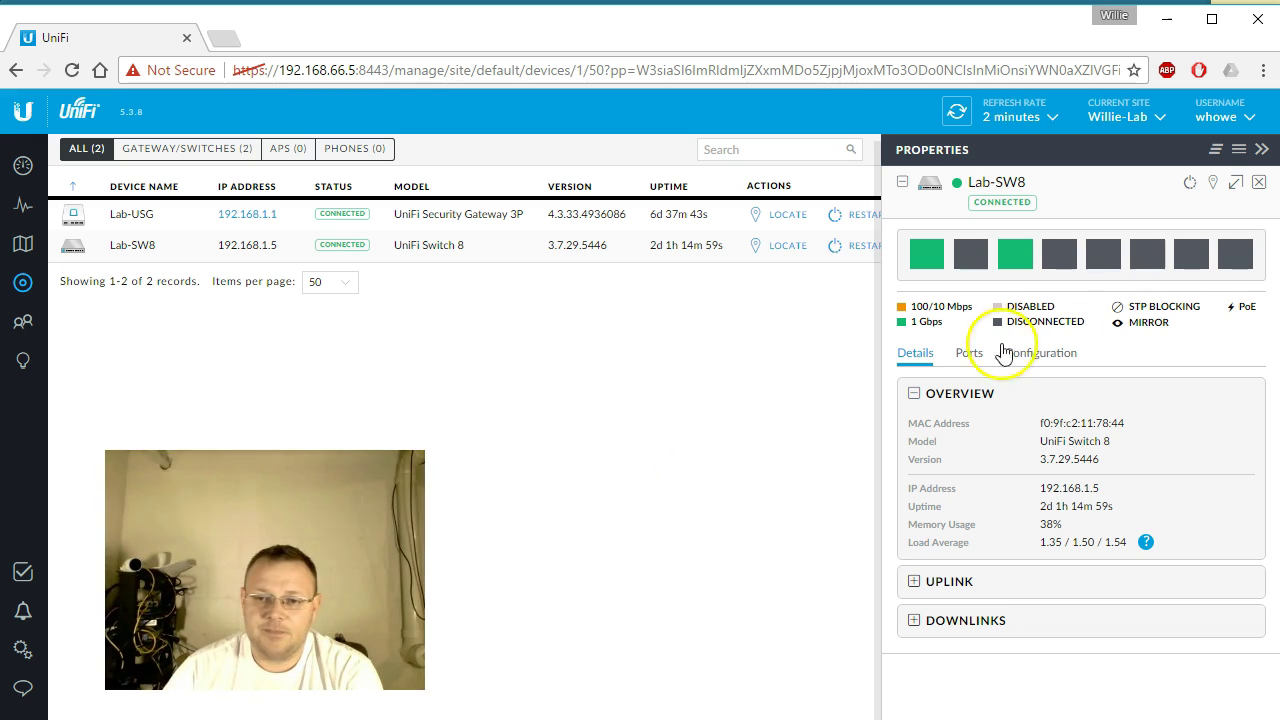
pyautogui.click(1040, 352)
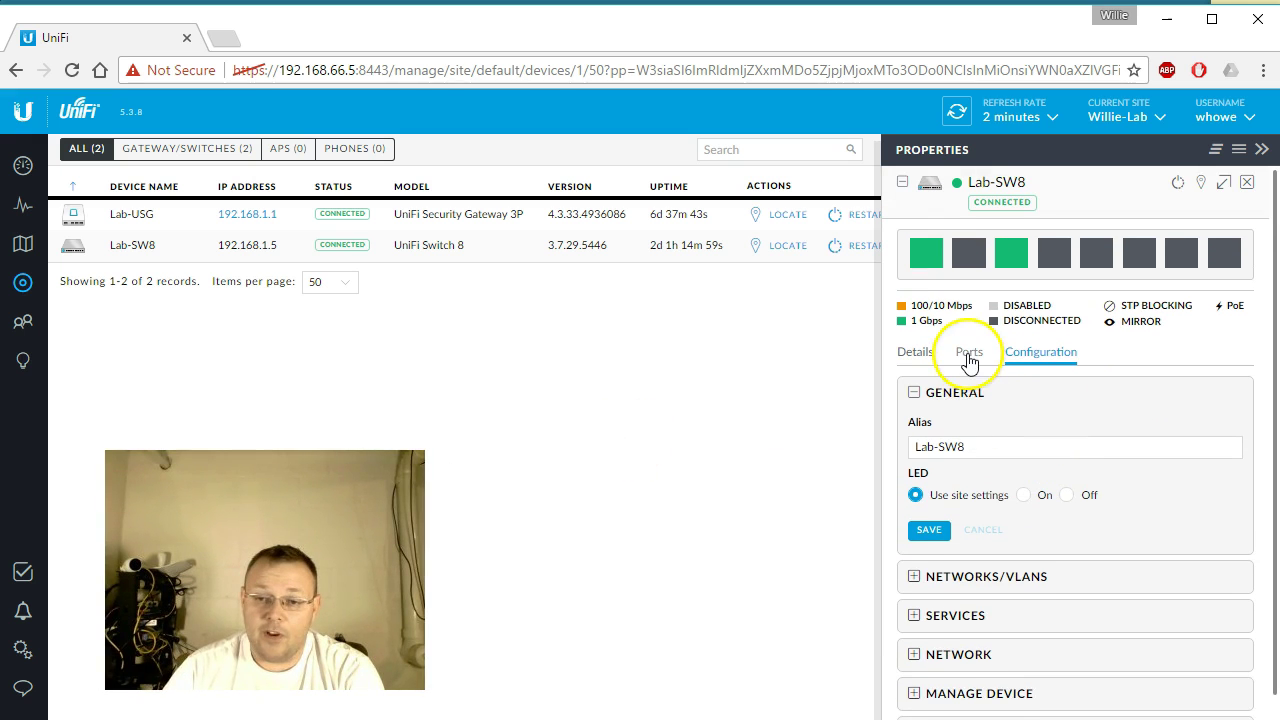
pyautogui.click(967, 355)
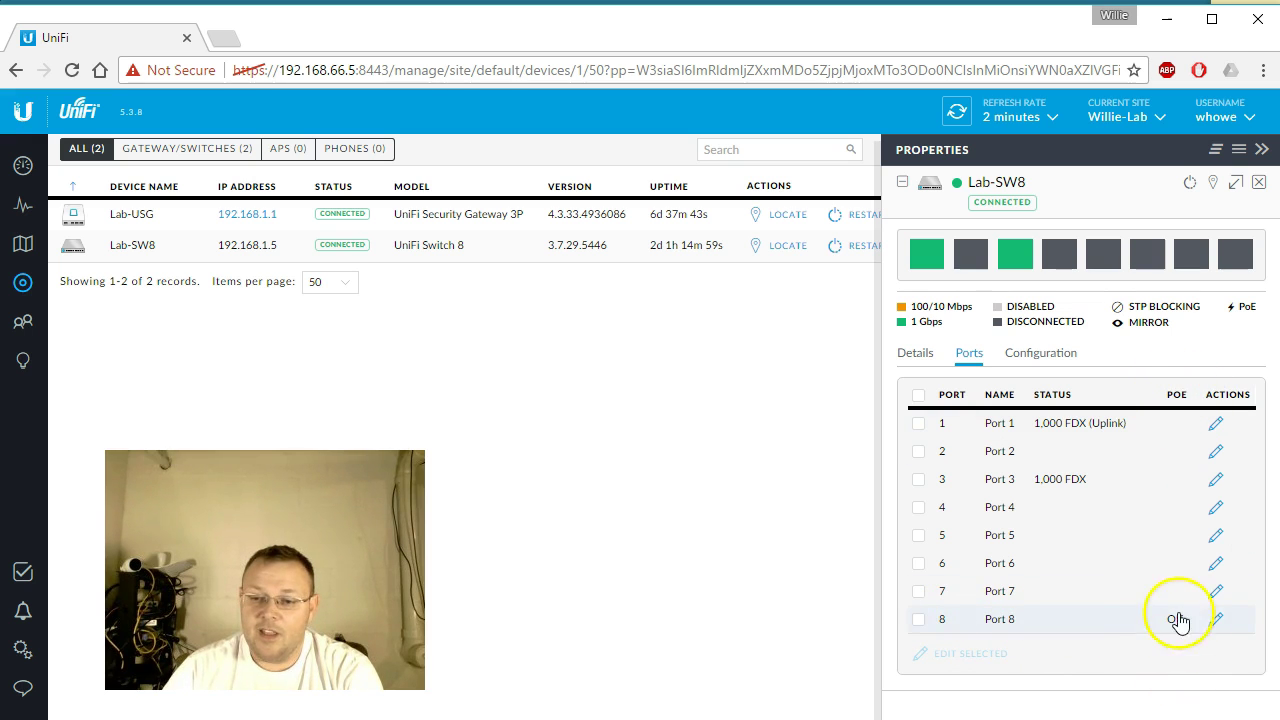
# Set Port 8 to PoE passthrough and apply the change.
pyautogui.click(1216, 619)
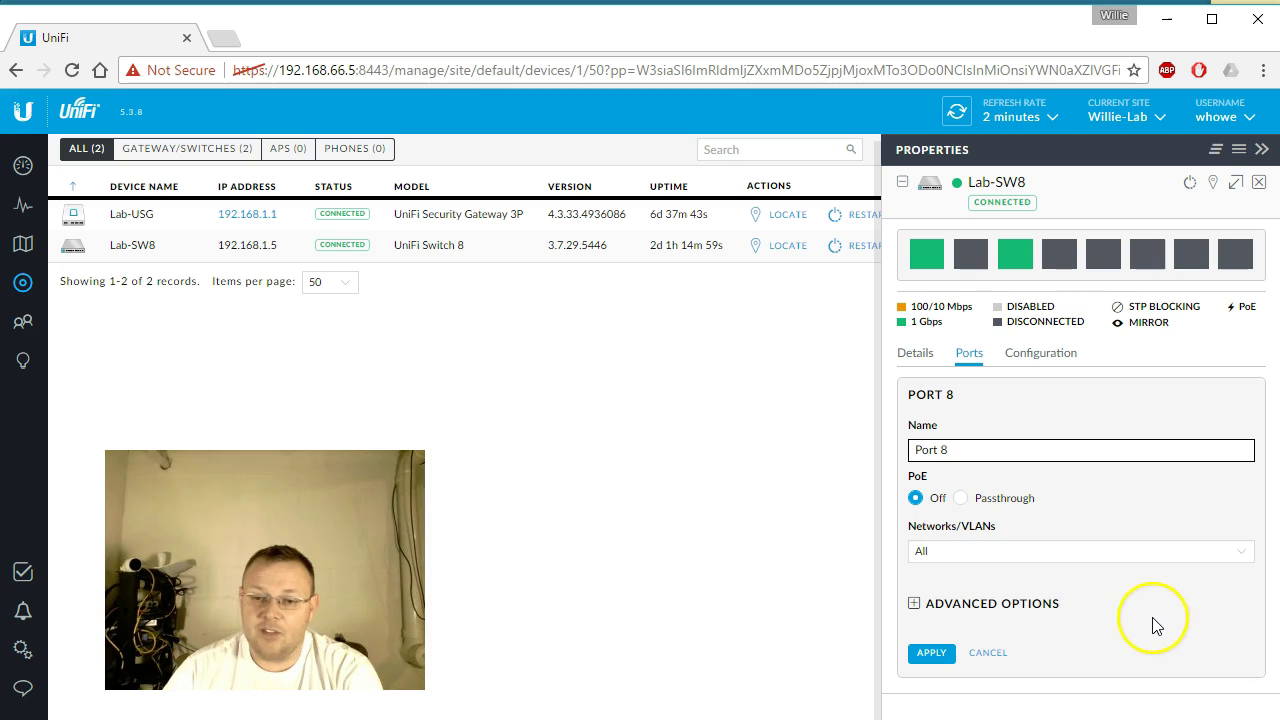
pyautogui.click(962, 500)
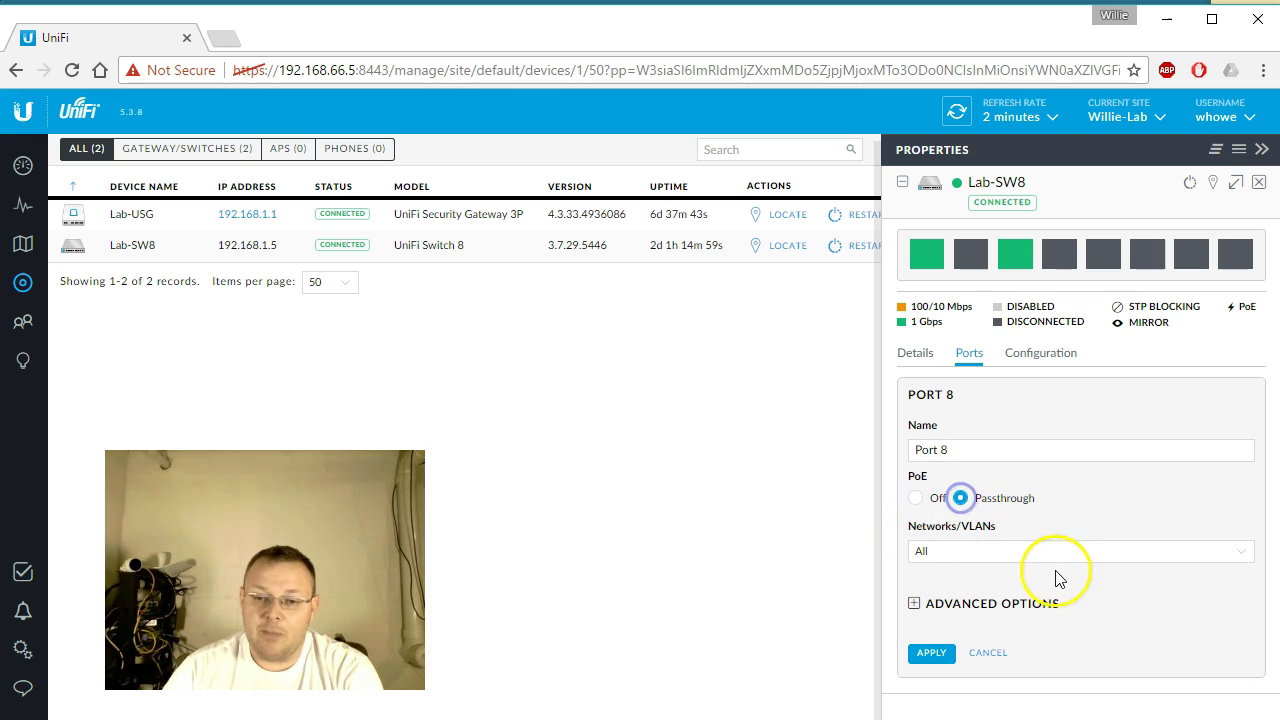
pyautogui.click(931, 652)
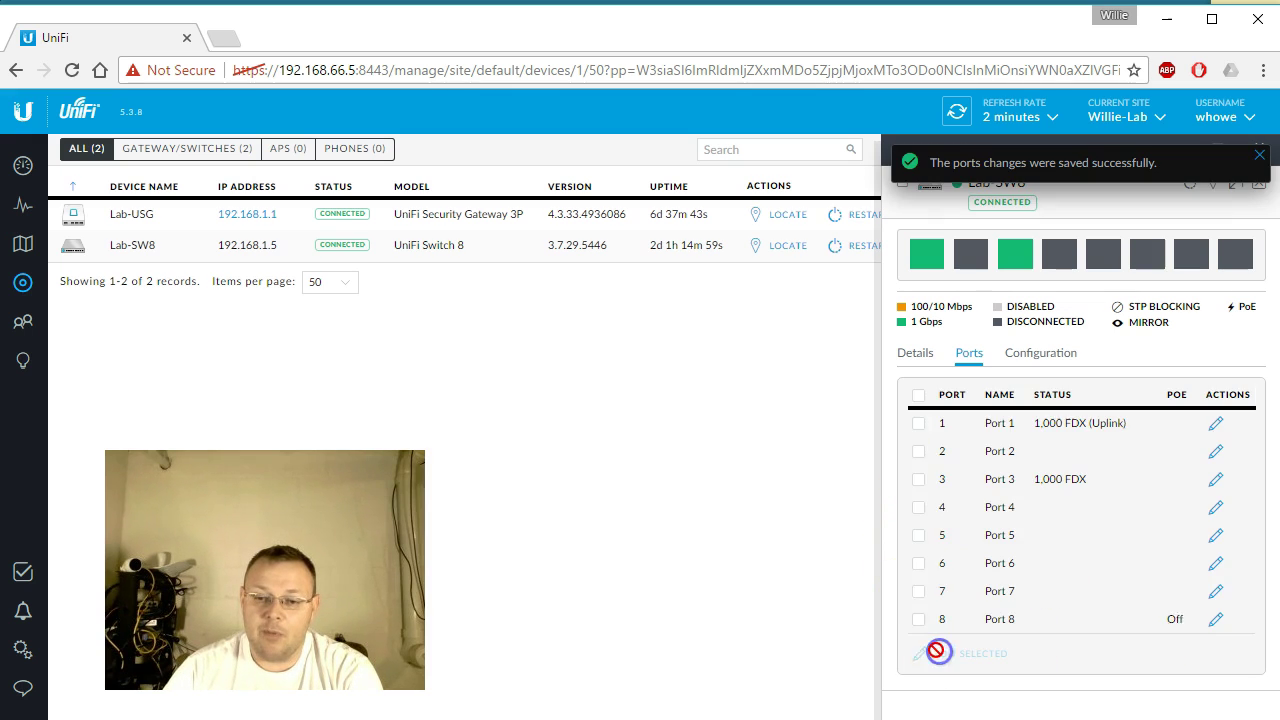
pyautogui.click(1259, 155)
pyautogui.moveTo(1230, 266)
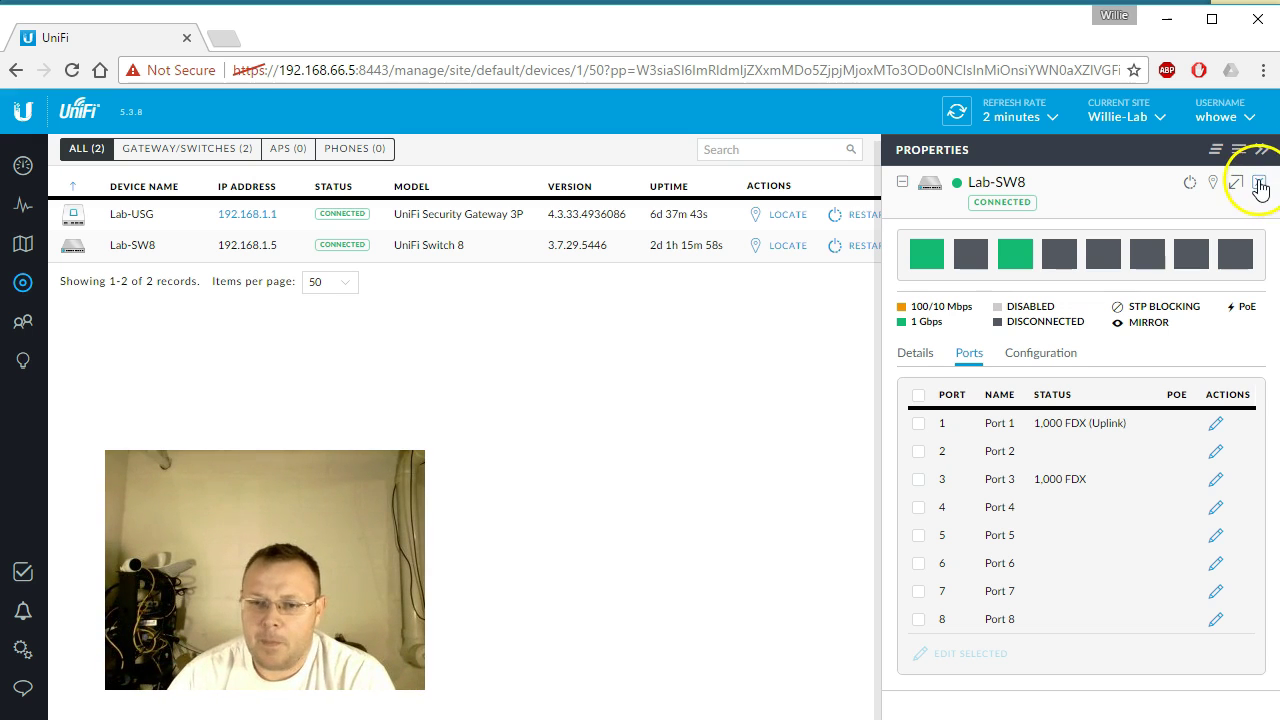
# Refresh Lab-SW8 to confirm Port 8 links at 1,000 FDX, close its details, and open the browser apps page.
pyautogui.click(947, 116)
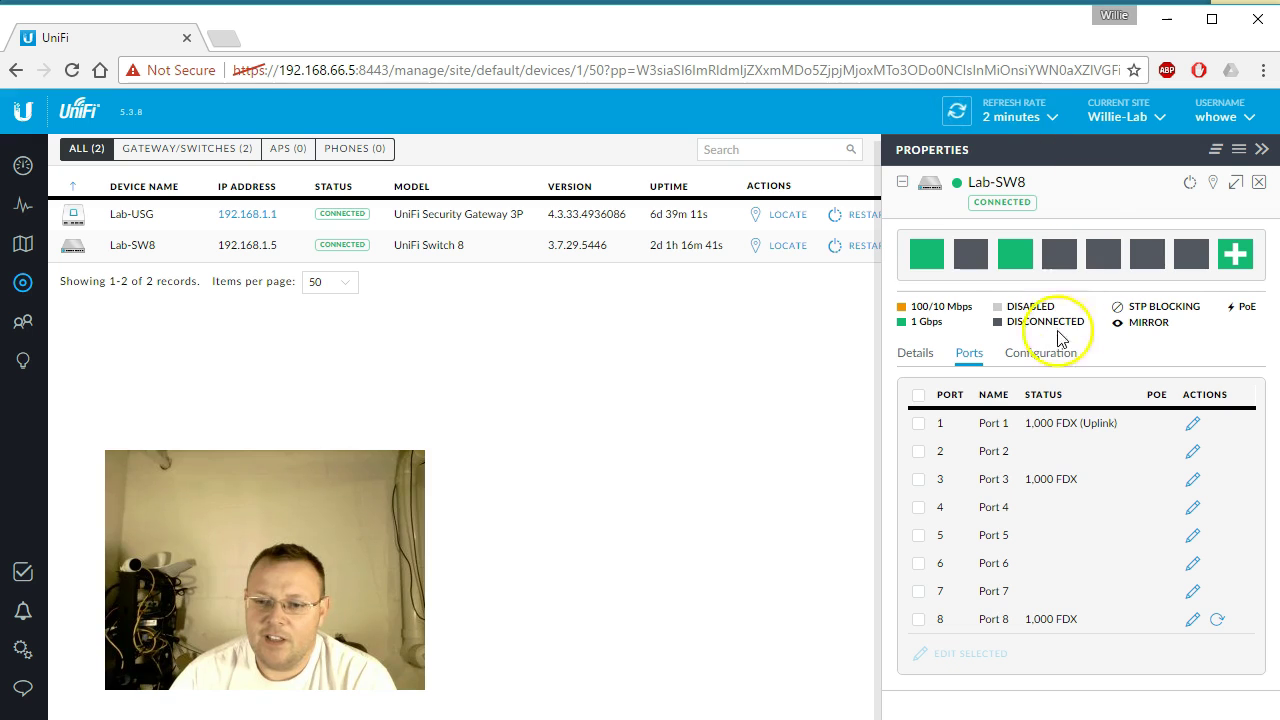
pyautogui.moveTo(1235, 268)
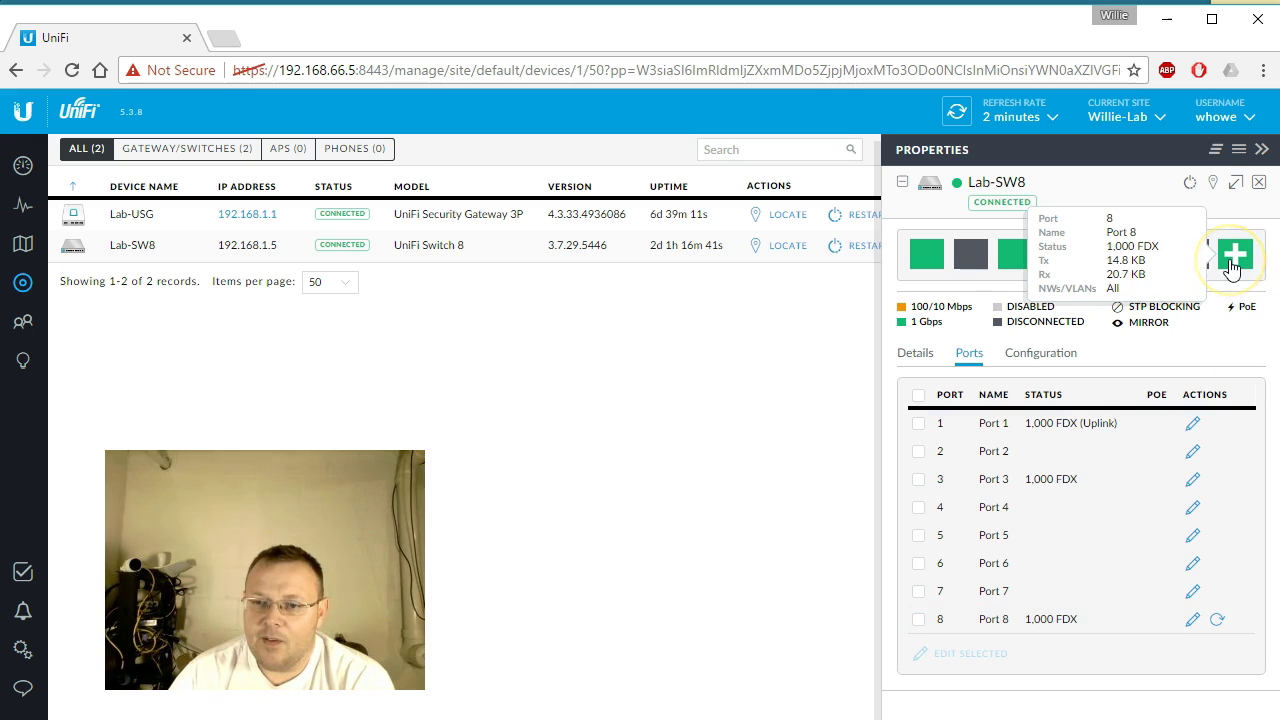
pyautogui.click(1259, 182)
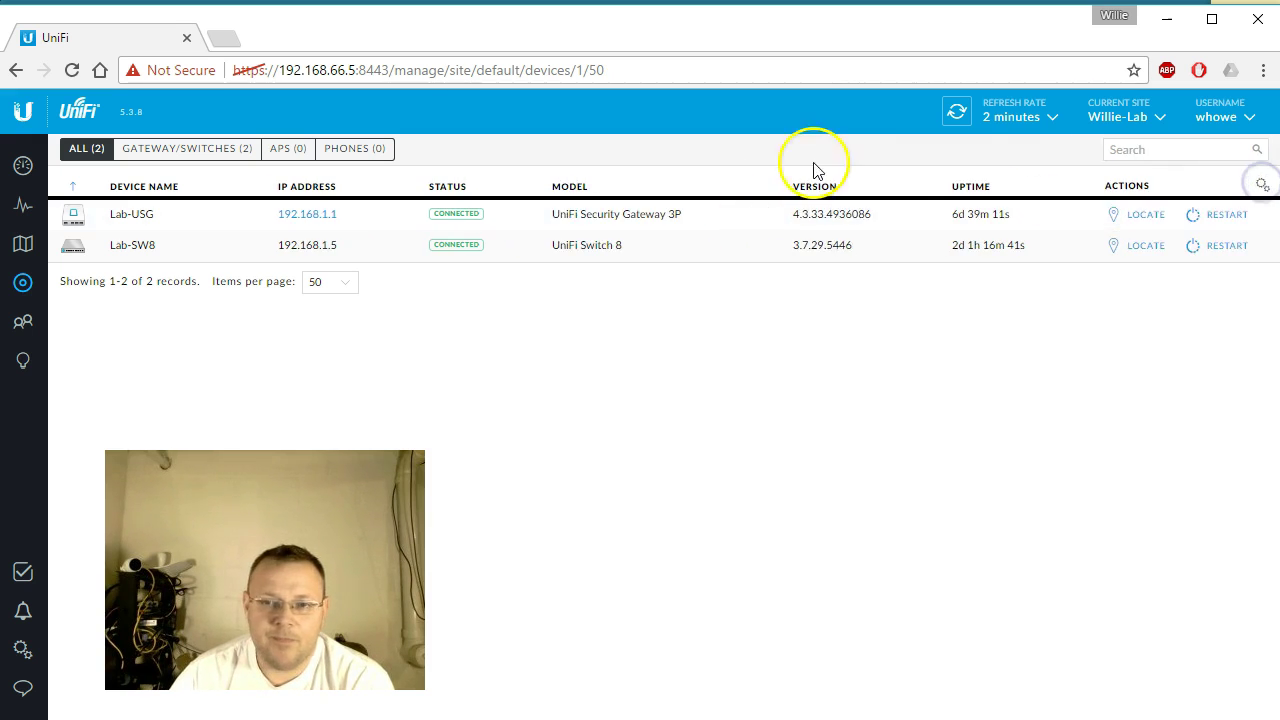
pyautogui.click(226, 36)
pyautogui.click(172, 535)
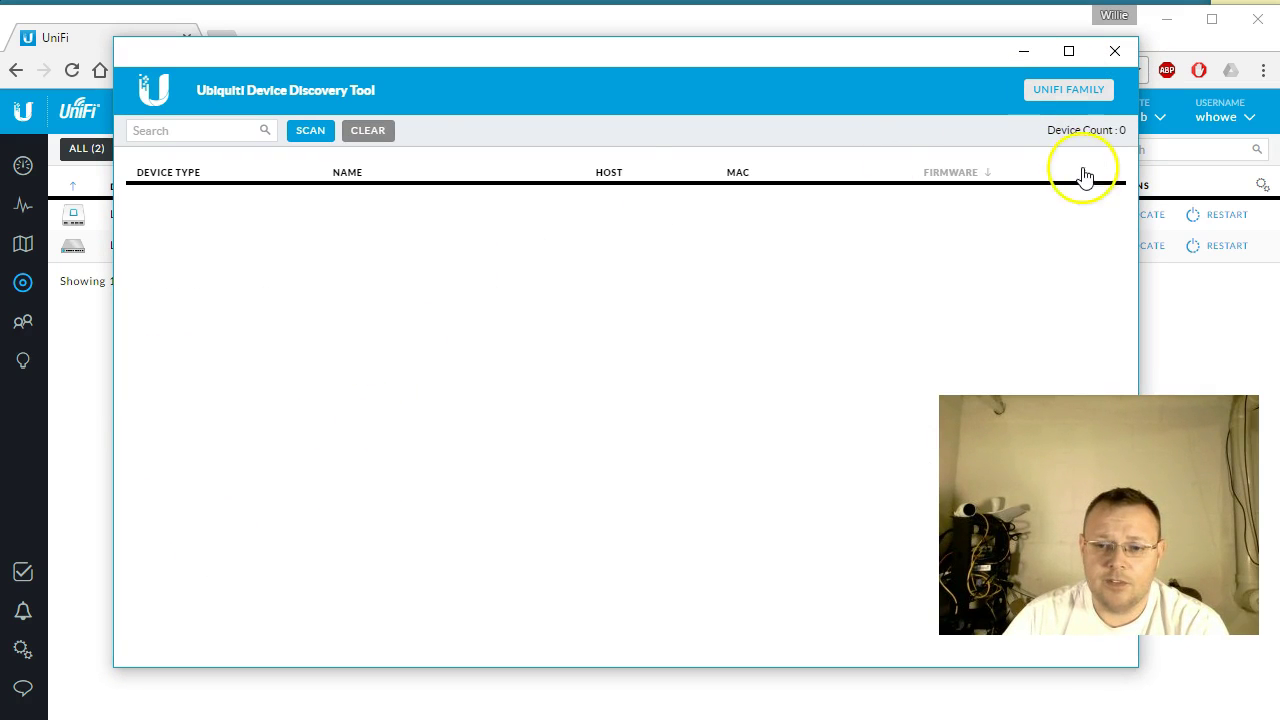
pyautogui.click(1071, 95)
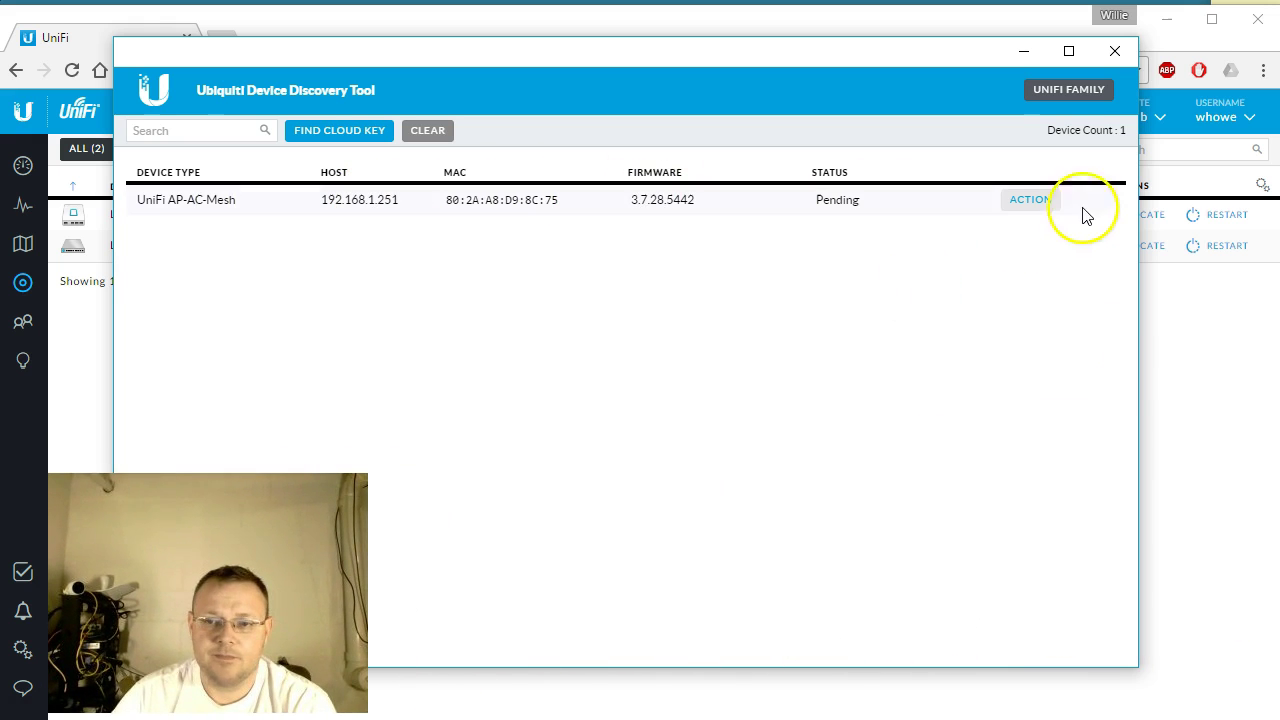
pyautogui.click(1039, 211)
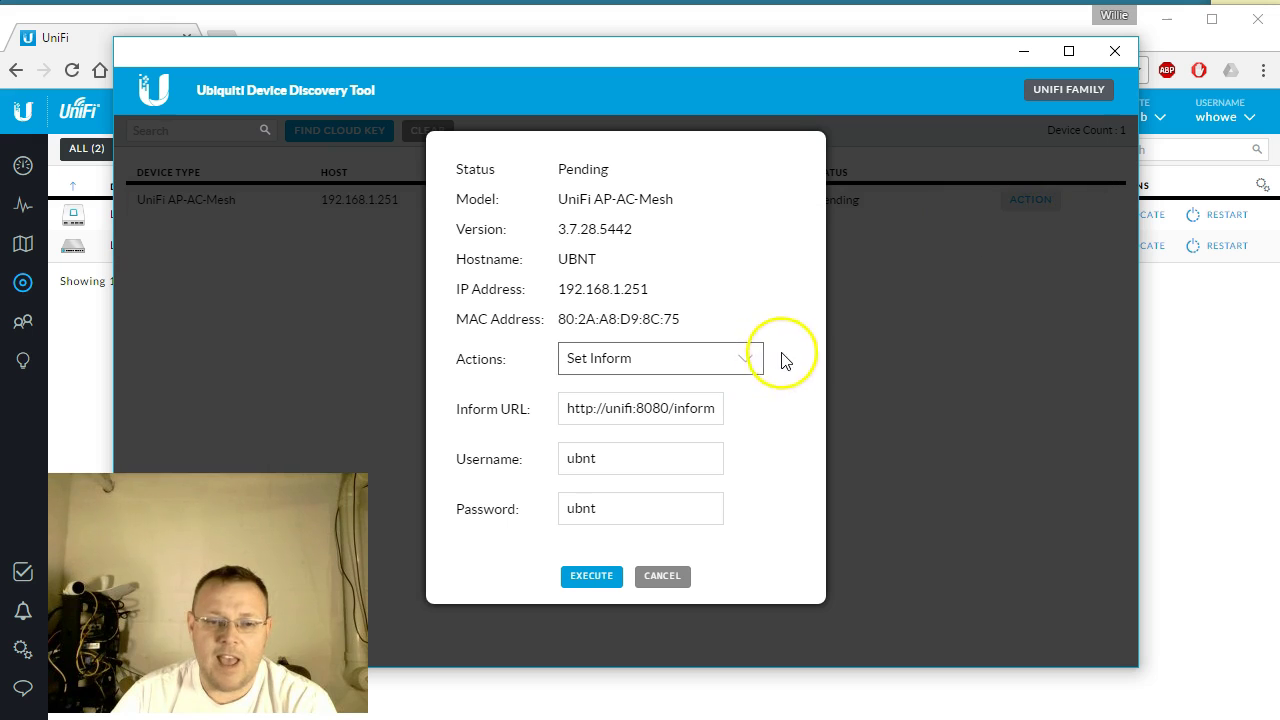
pyautogui.click(751, 357)
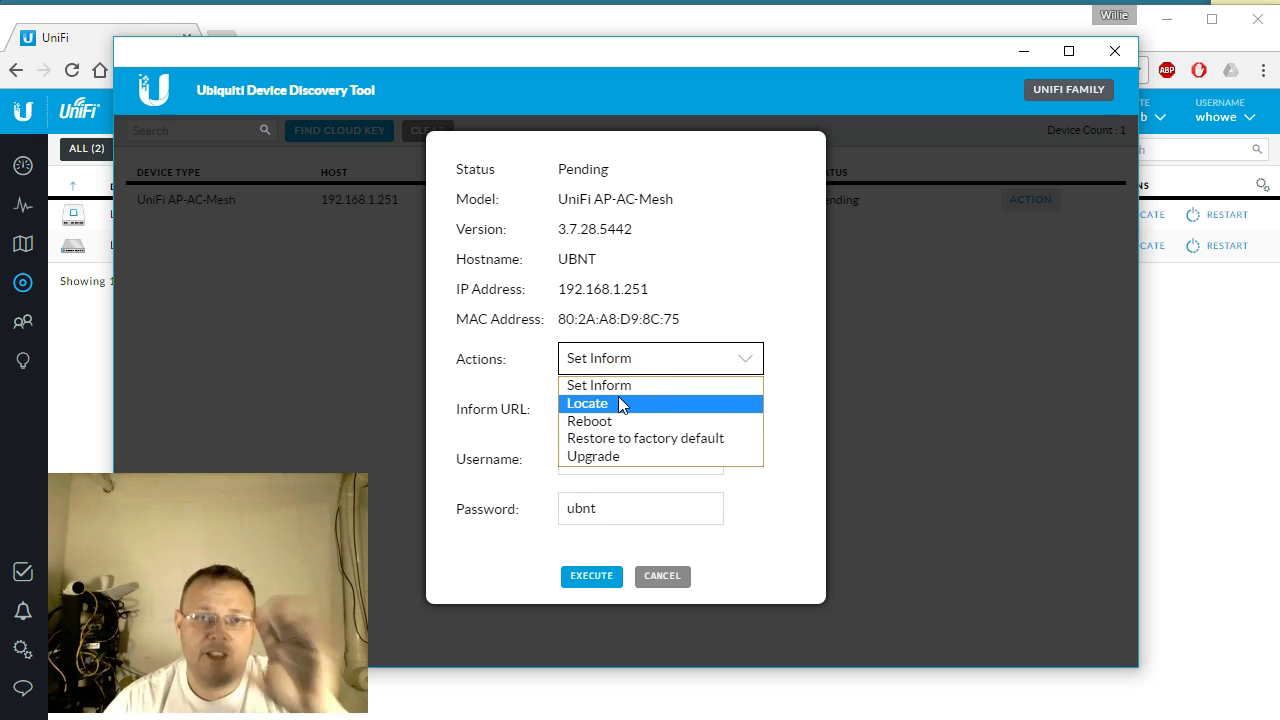
pyautogui.click(645, 446)
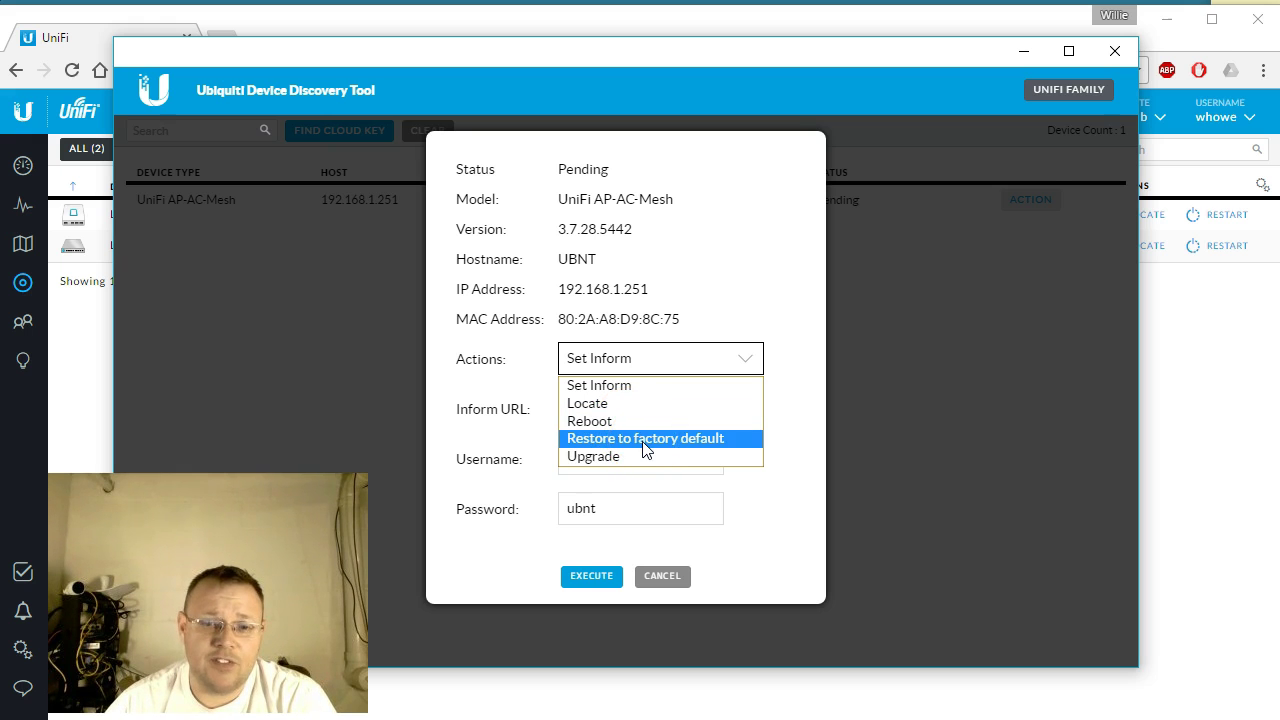
pyautogui.click(619, 390)
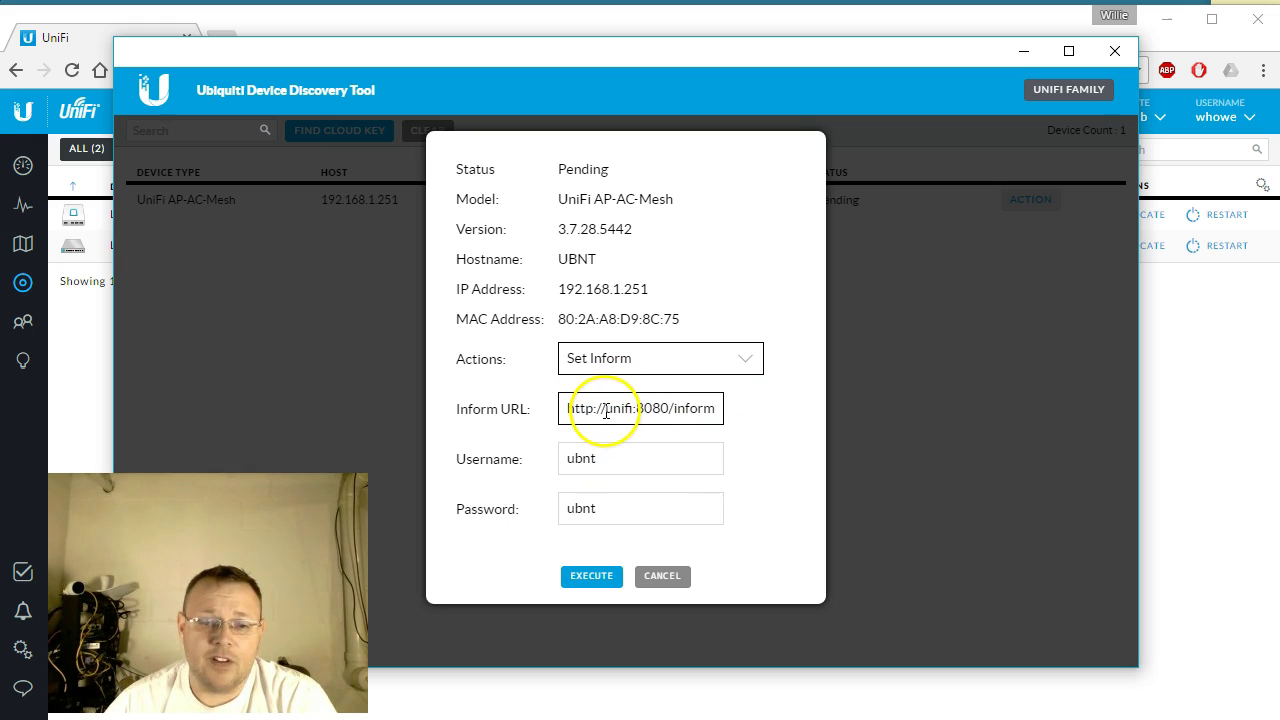
pyautogui.click(610, 410)
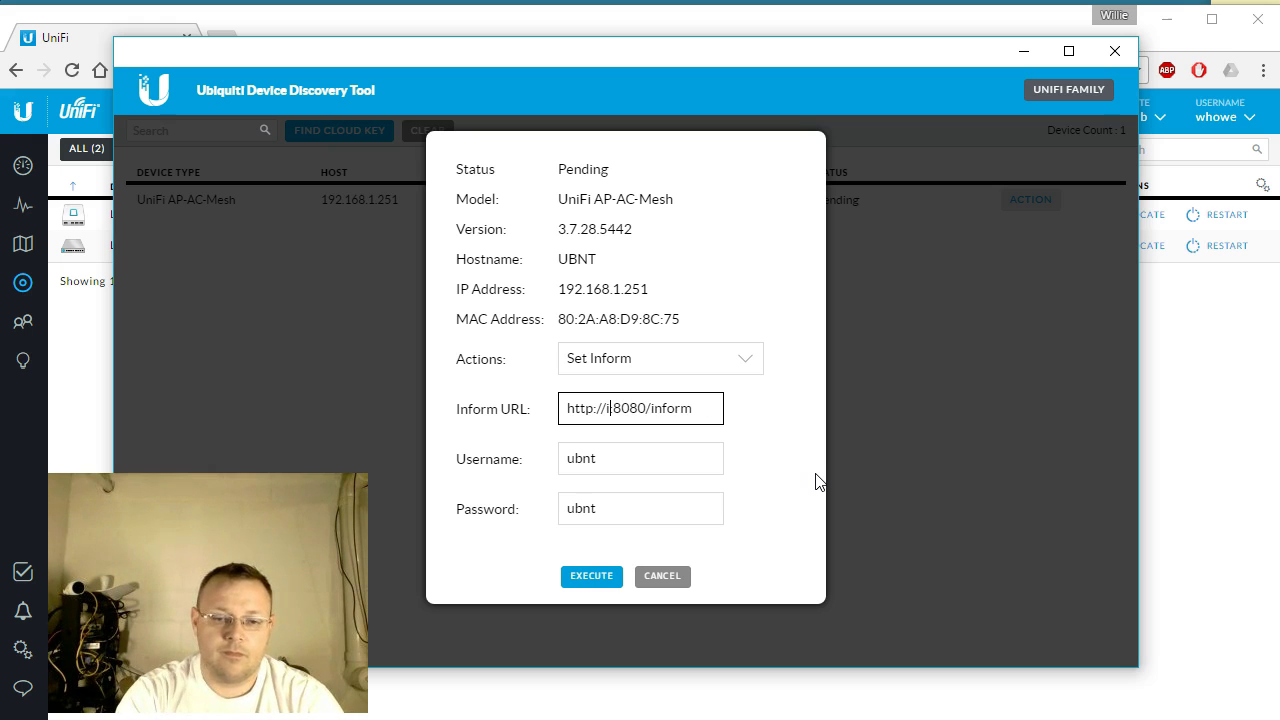
pyautogui.write('192.168.66.5')
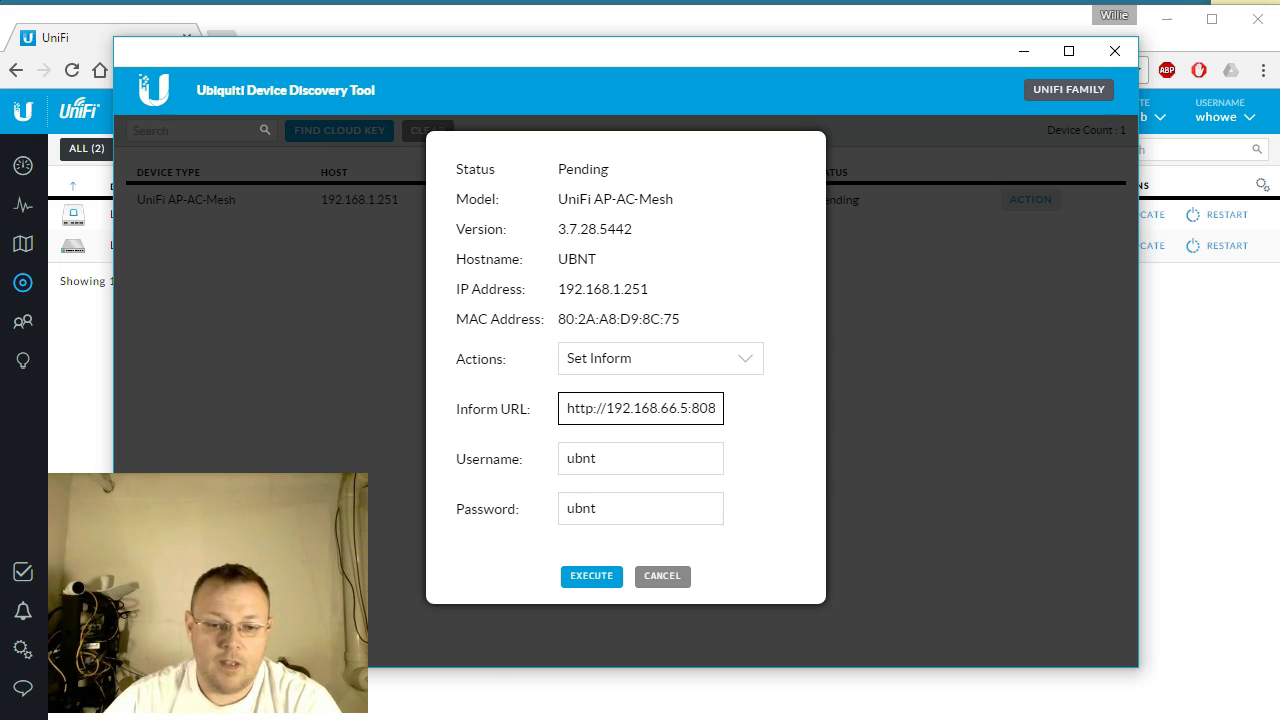
pyautogui.click(588, 577)
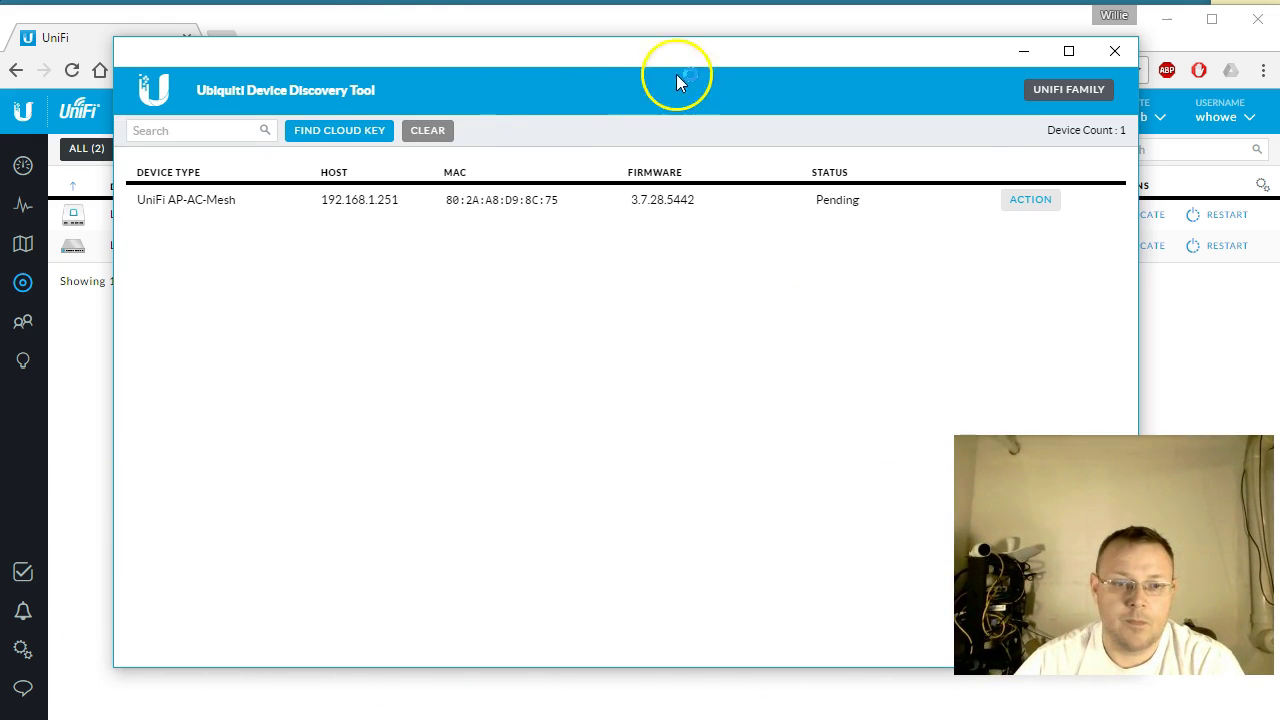
# Refresh the UniFi device list and adopt the pending AP-AC-Mesh at 192.168.1.251.
pyautogui.click(65, 44)
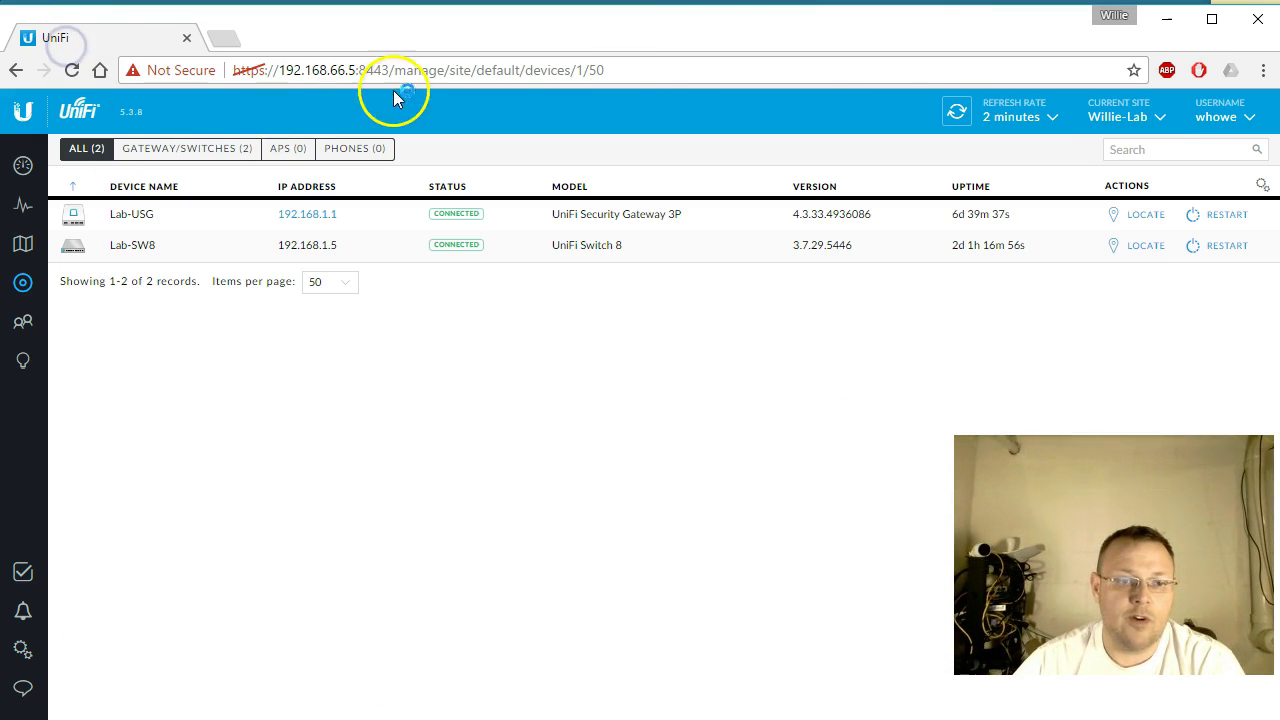
pyautogui.click(957, 113)
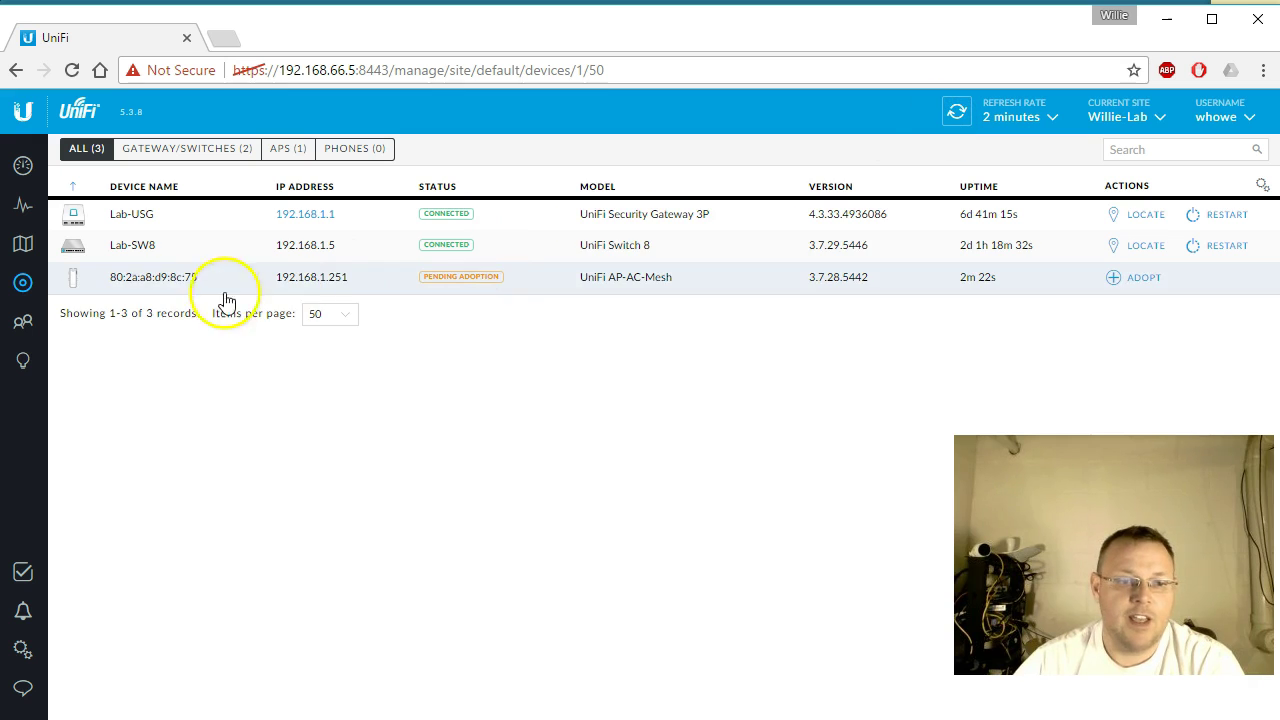
pyautogui.click(280, 277)
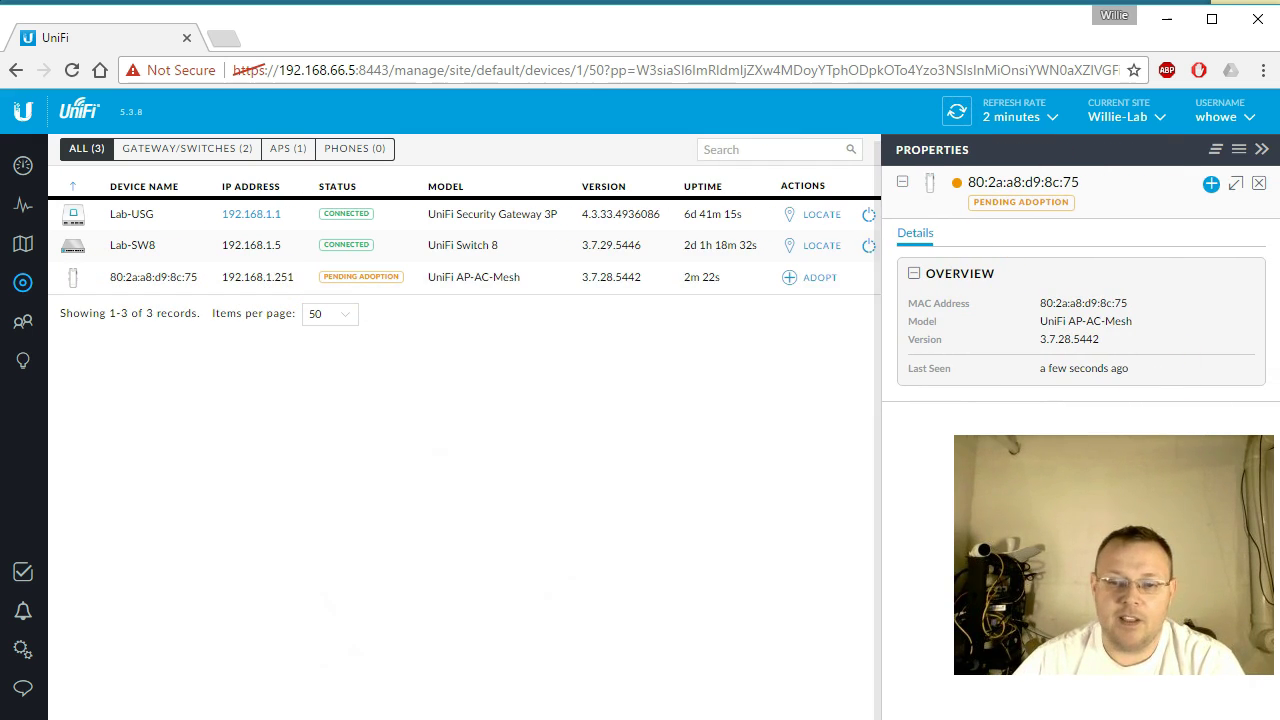
pyautogui.click(1258, 183)
pyautogui.click(1133, 280)
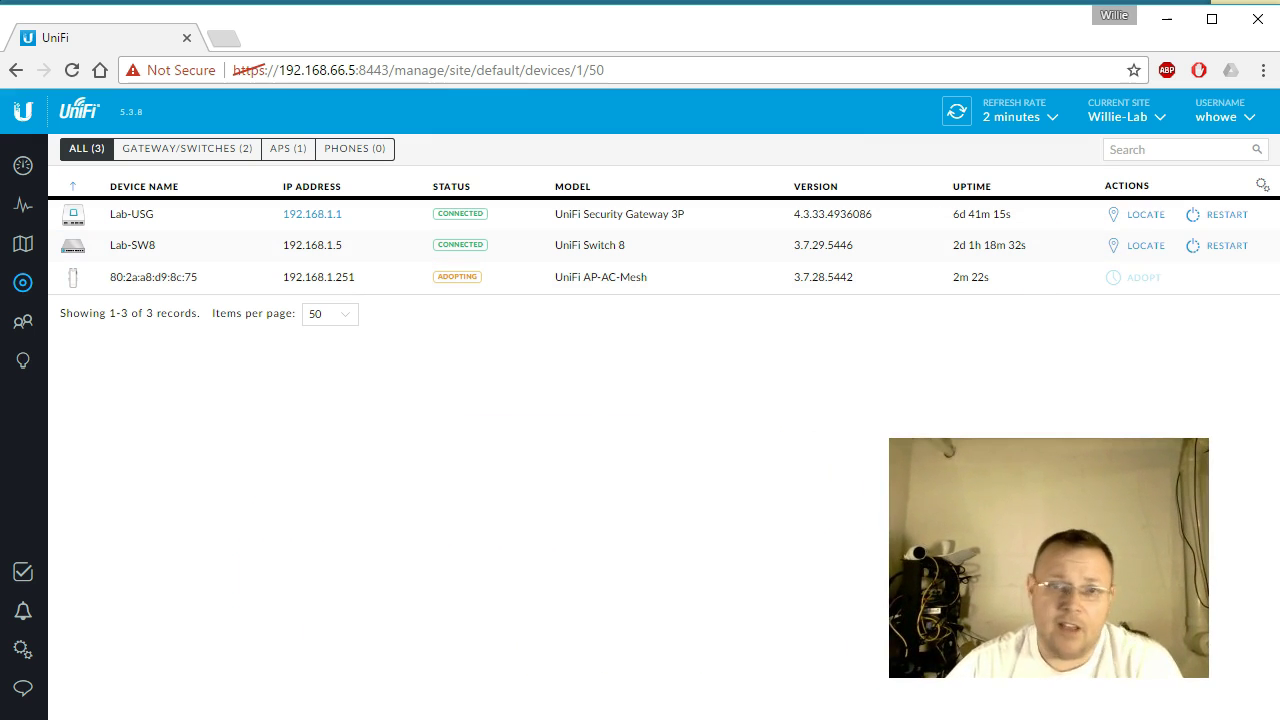
# Reveal the Howe-Lab-WiFi security key under Wireless Networks, then go back to the dashboard.
pyautogui.click(23, 650)
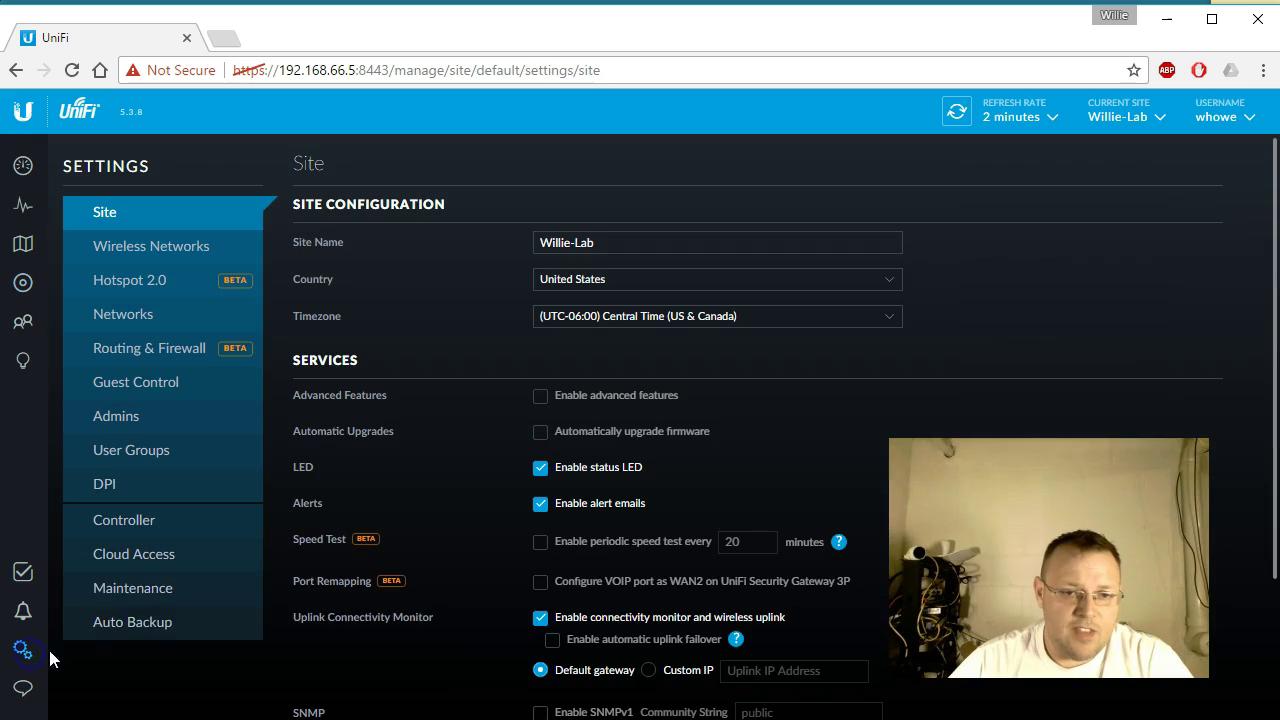
pyautogui.click(165, 248)
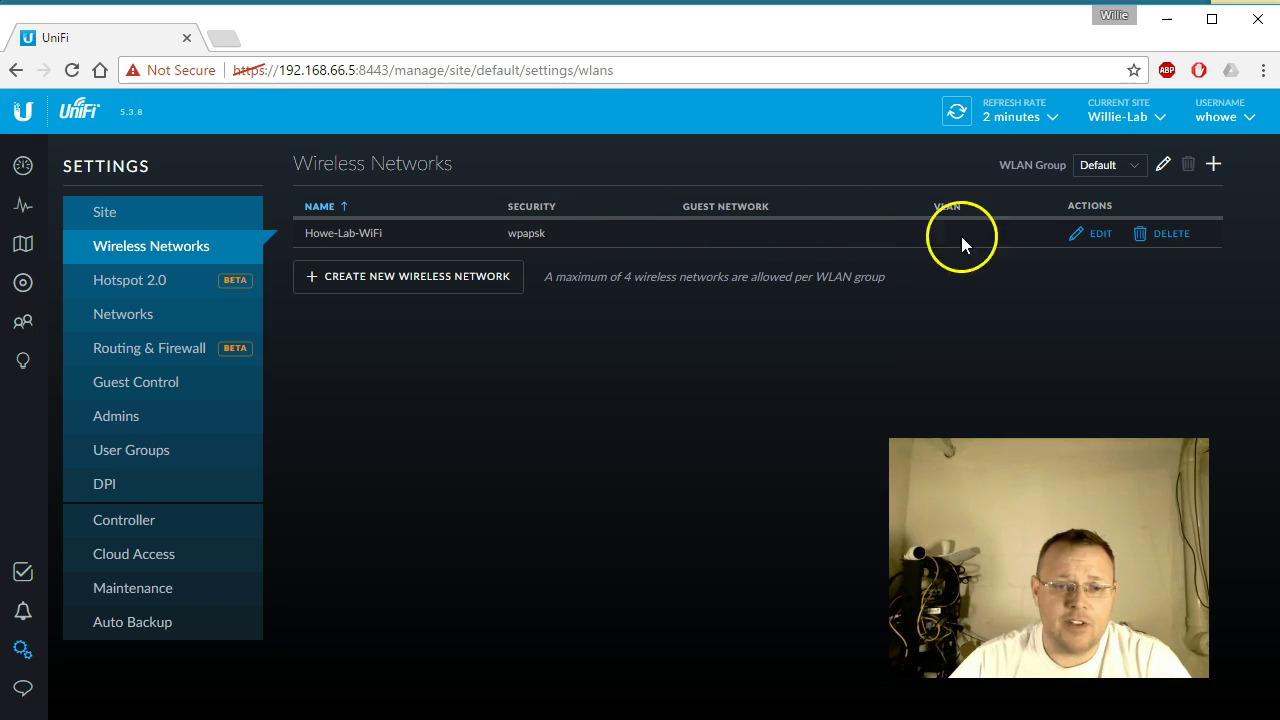
pyautogui.click(1095, 236)
pyautogui.click(769, 359)
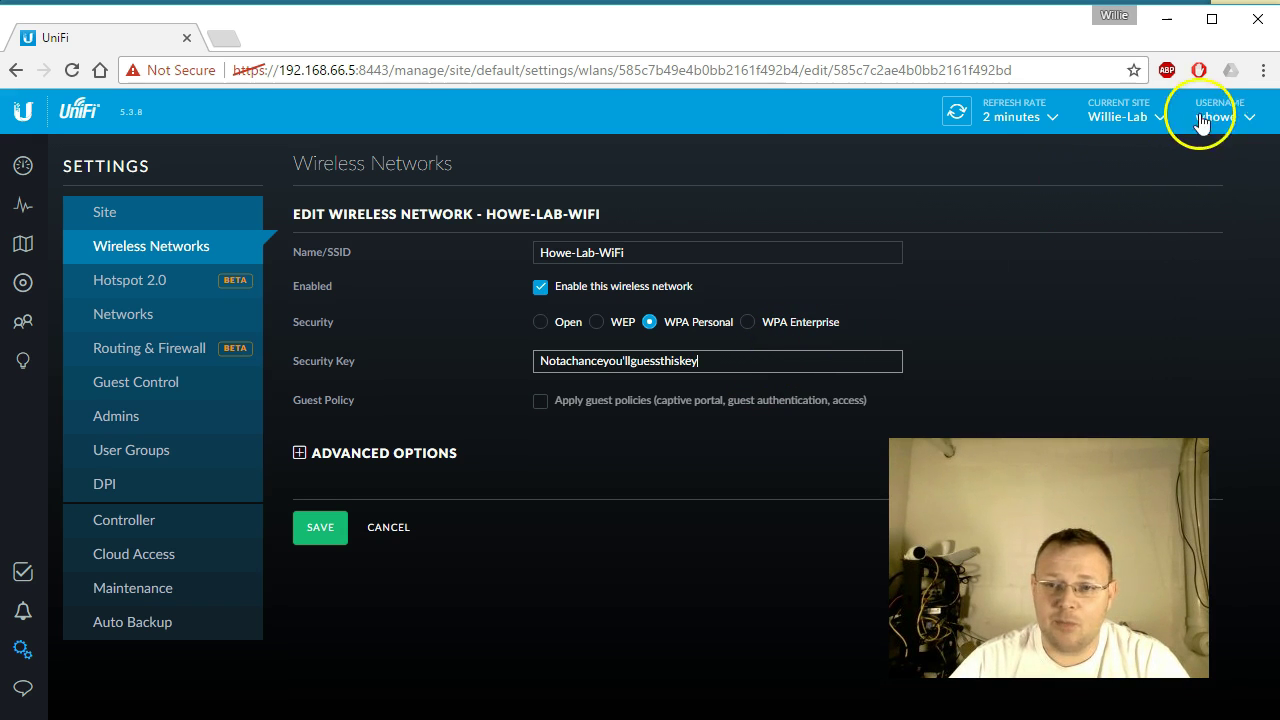
pyautogui.click(23, 166)
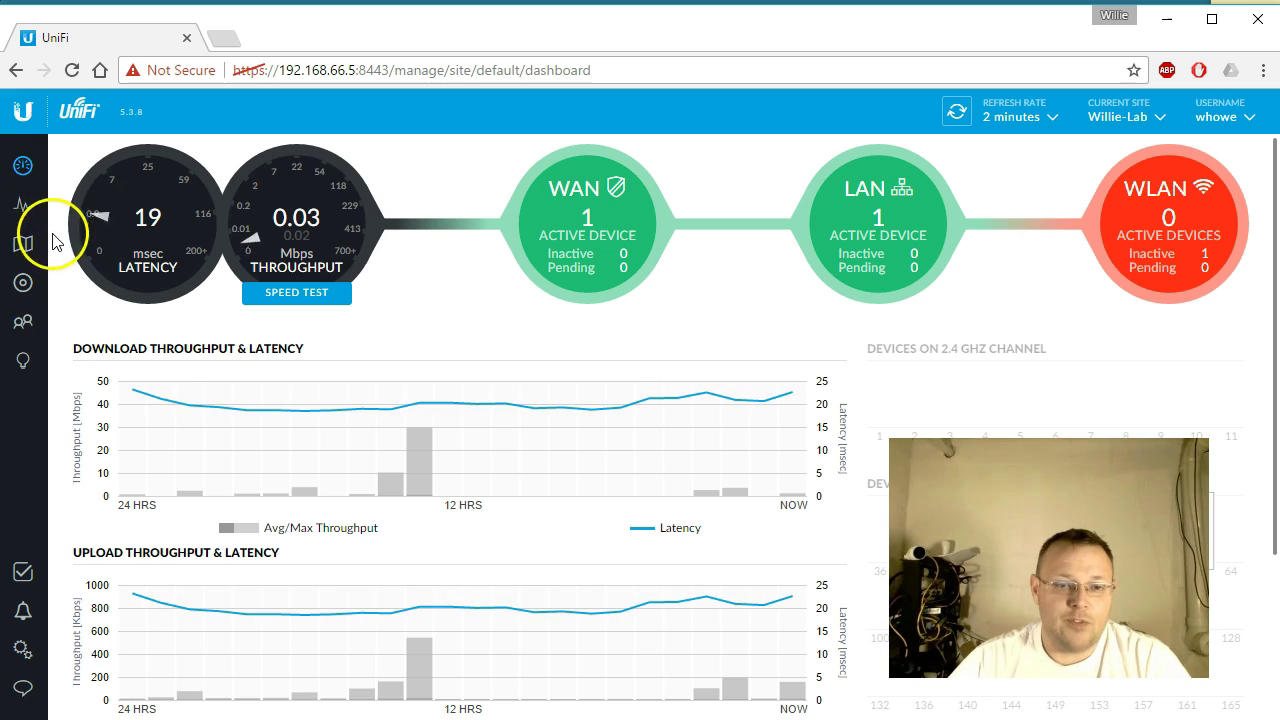
# Upgrade the AP-AC-Mesh firmware to 3.7.29.5446 and refresh until it shows Connected.
pyautogui.click(23, 282)
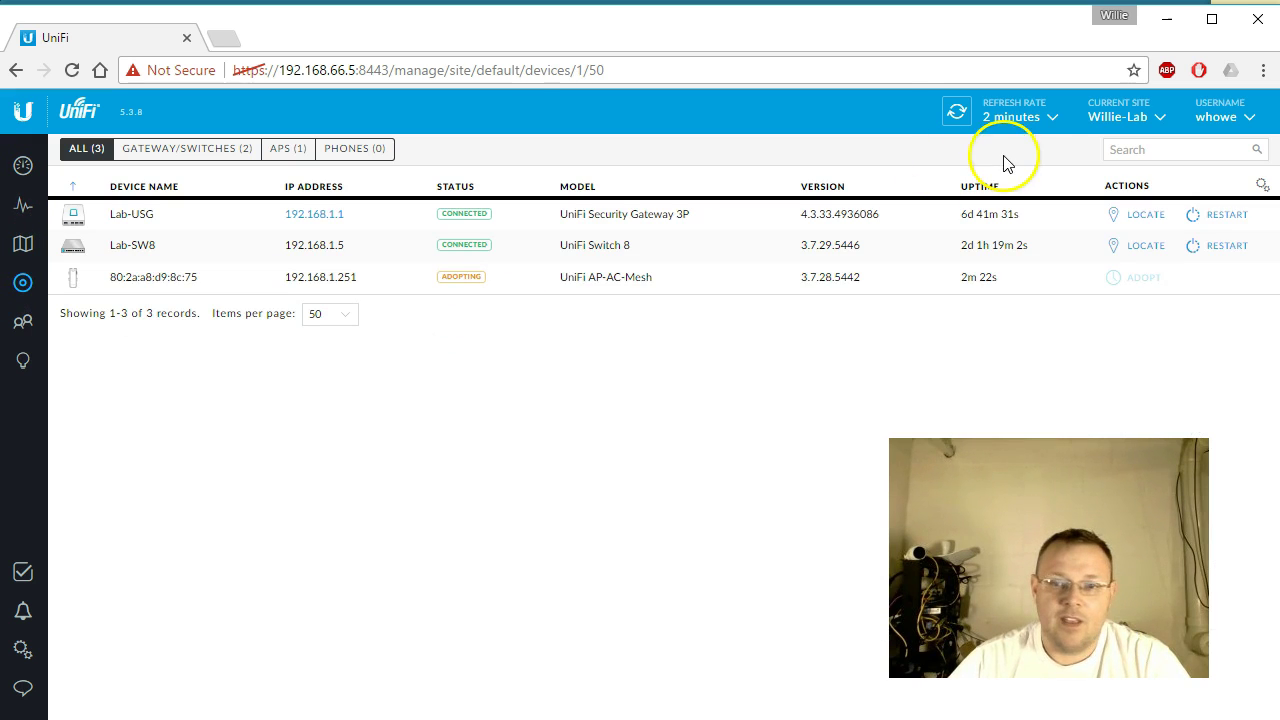
pyautogui.click(957, 113)
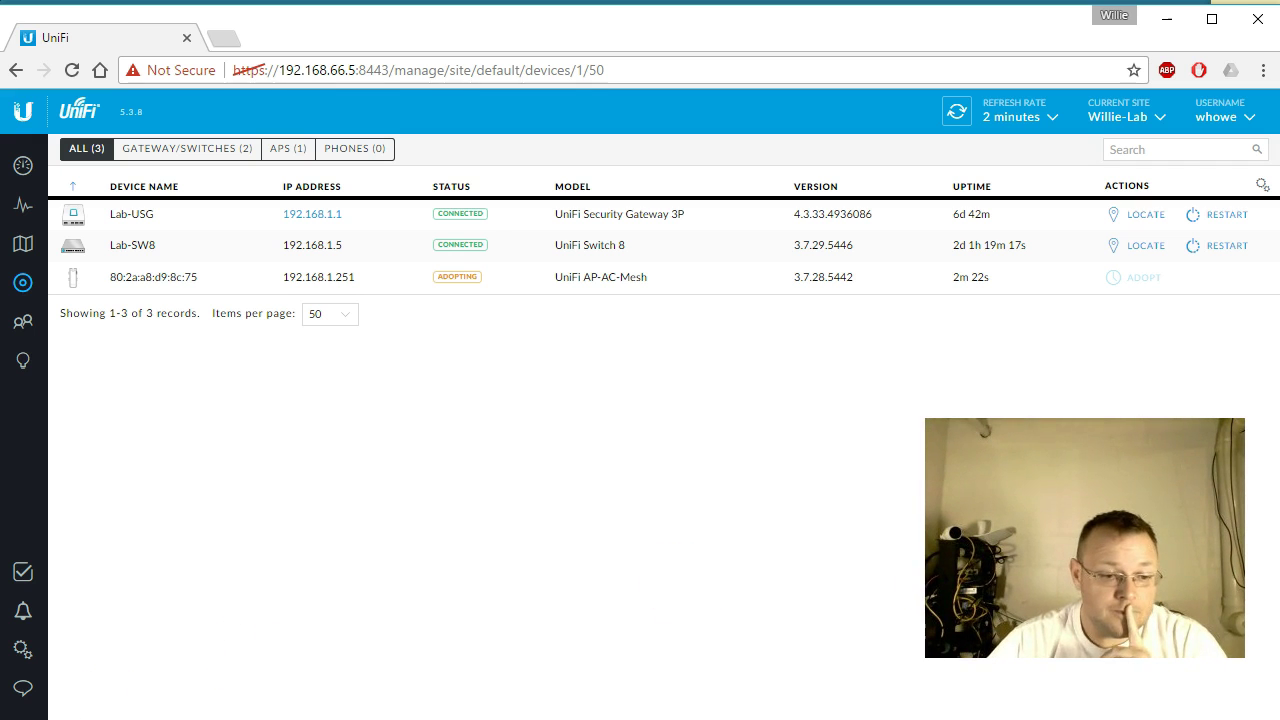
pyautogui.click(958, 114)
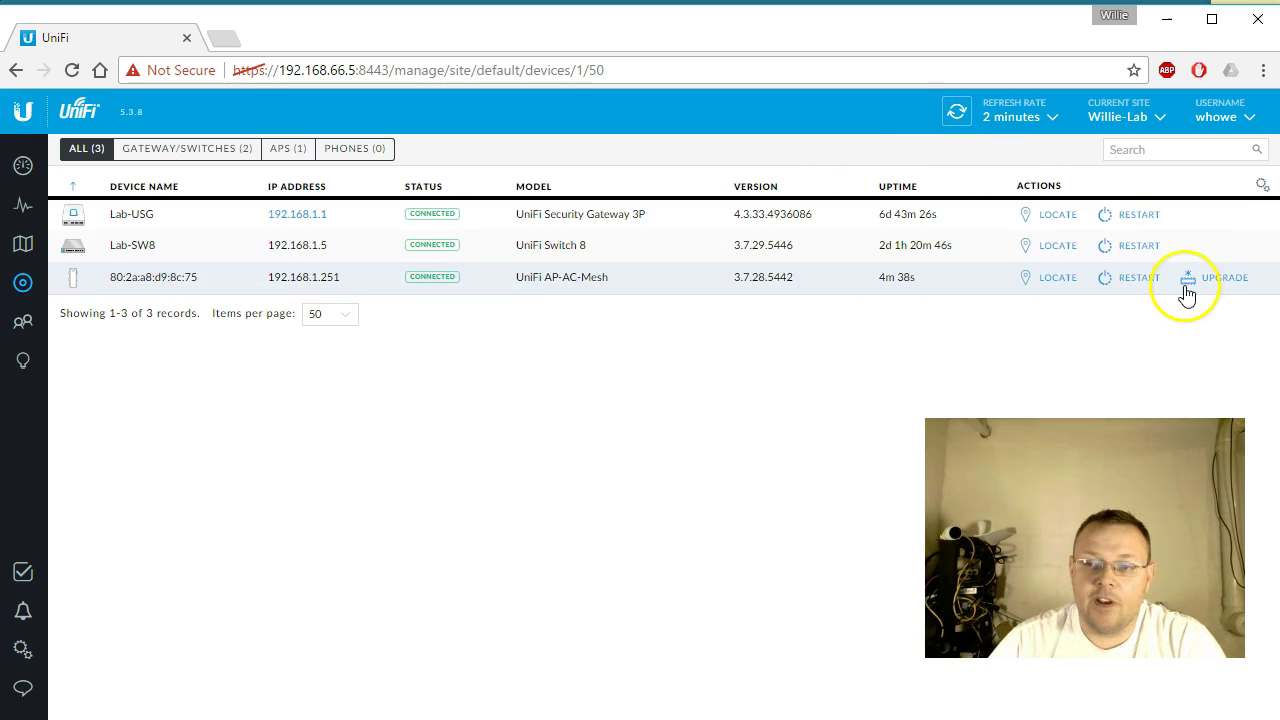
pyautogui.click(1222, 282)
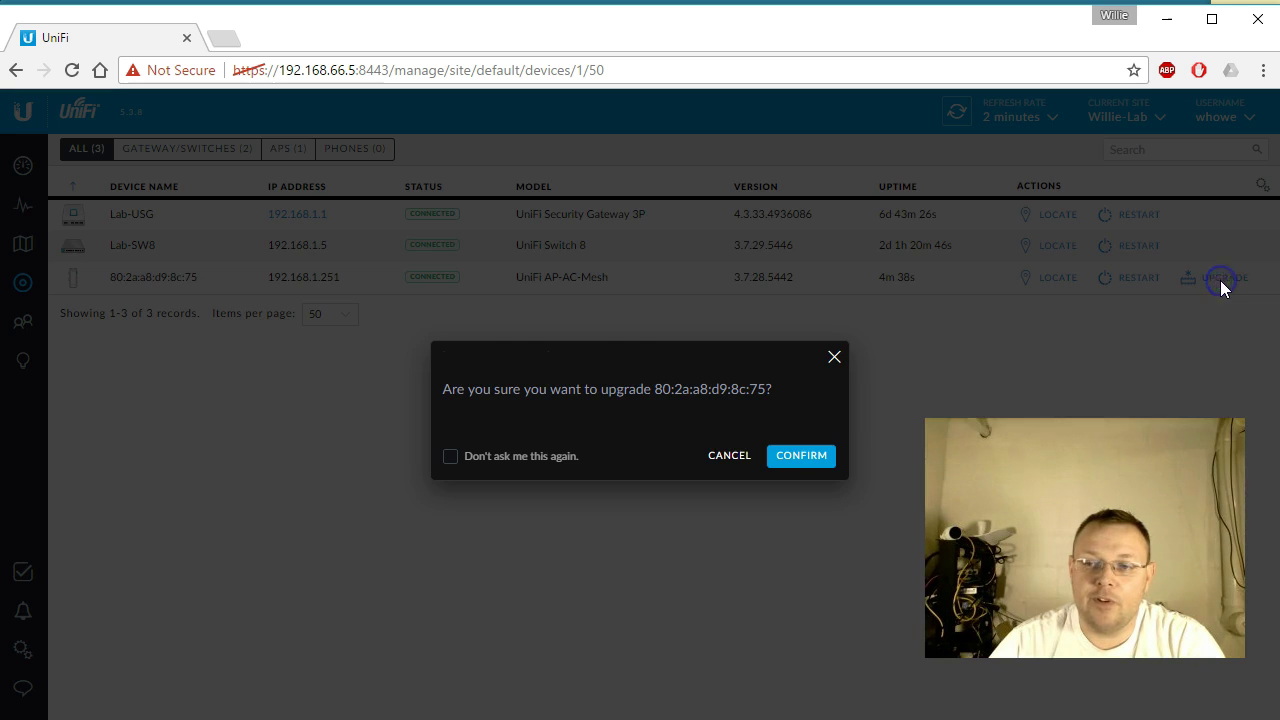
pyautogui.click(791, 457)
pyautogui.click(1259, 162)
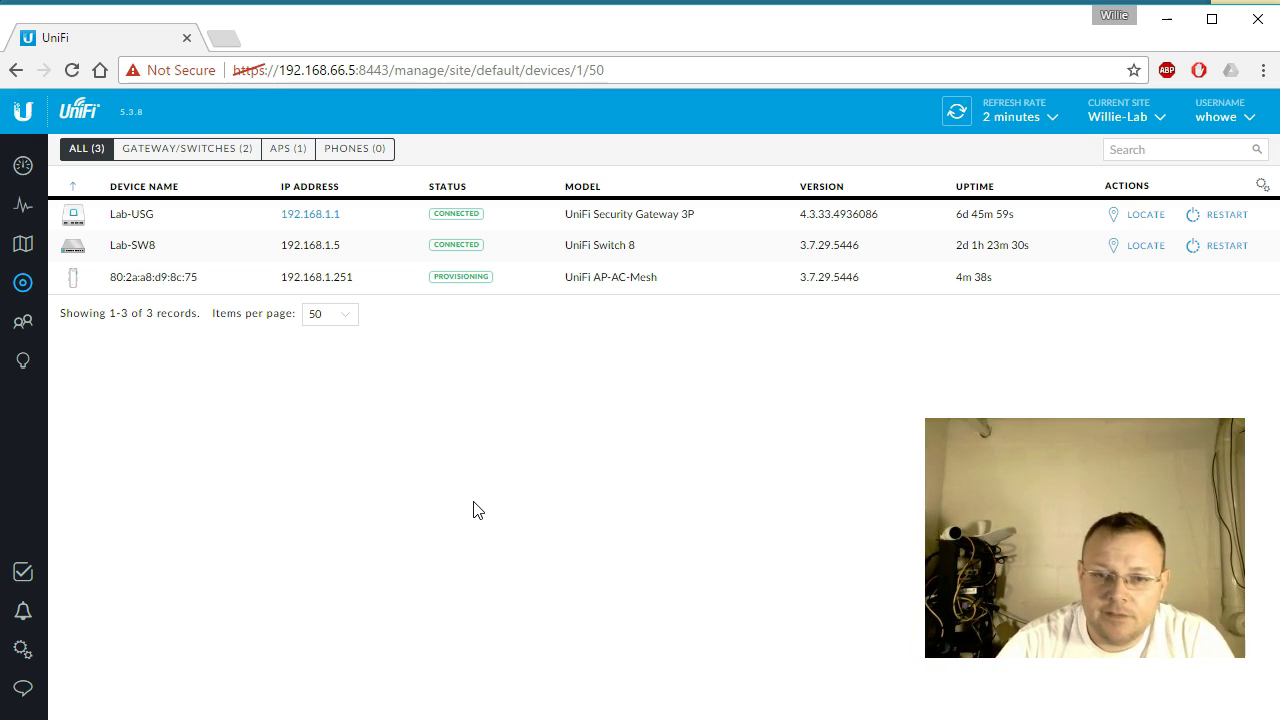
pyautogui.click(957, 111)
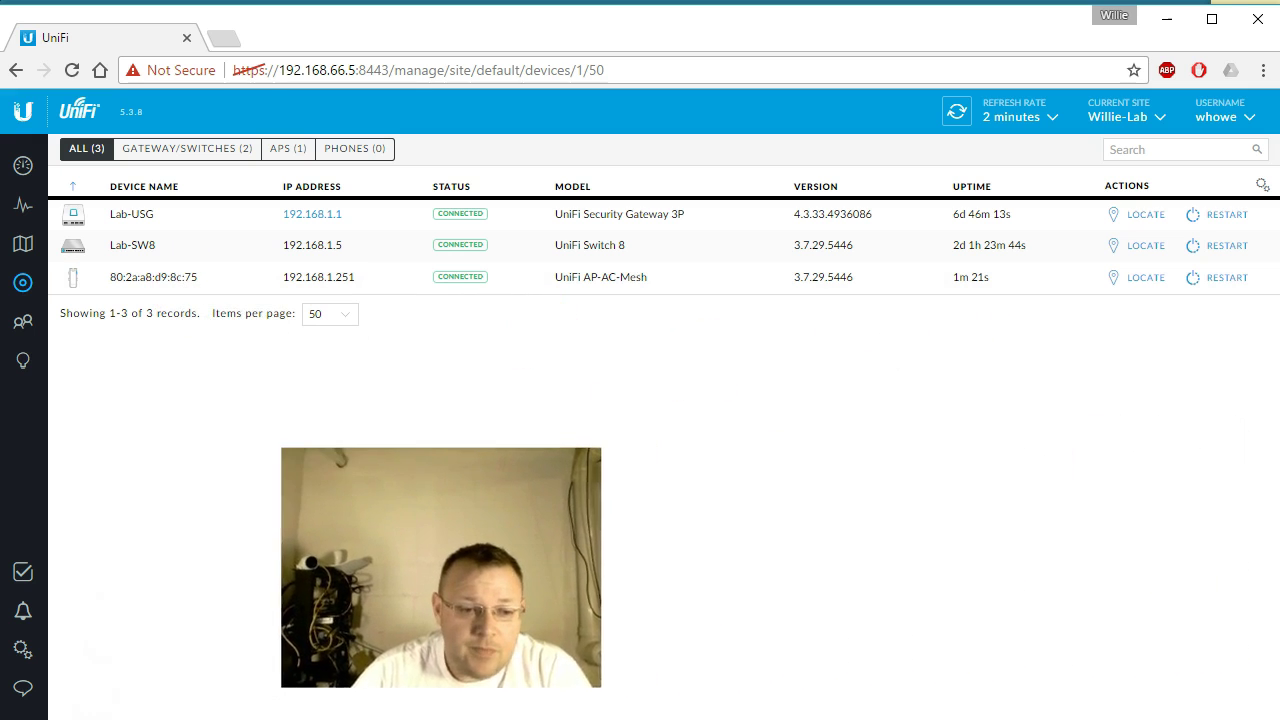
# Set the mesh AP's alias to Lab-Mesh-AC under Configuration > General and save it.
pyautogui.click(176, 279)
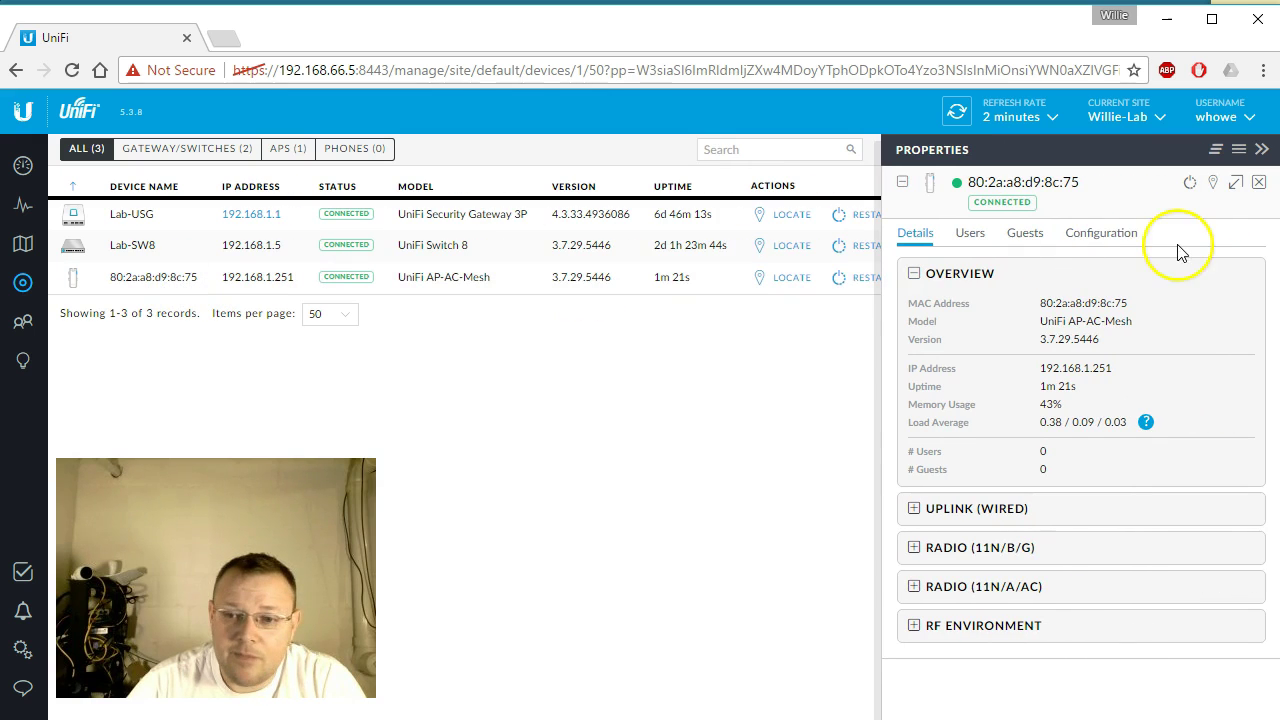
pyautogui.click(1118, 234)
pyautogui.click(1020, 327)
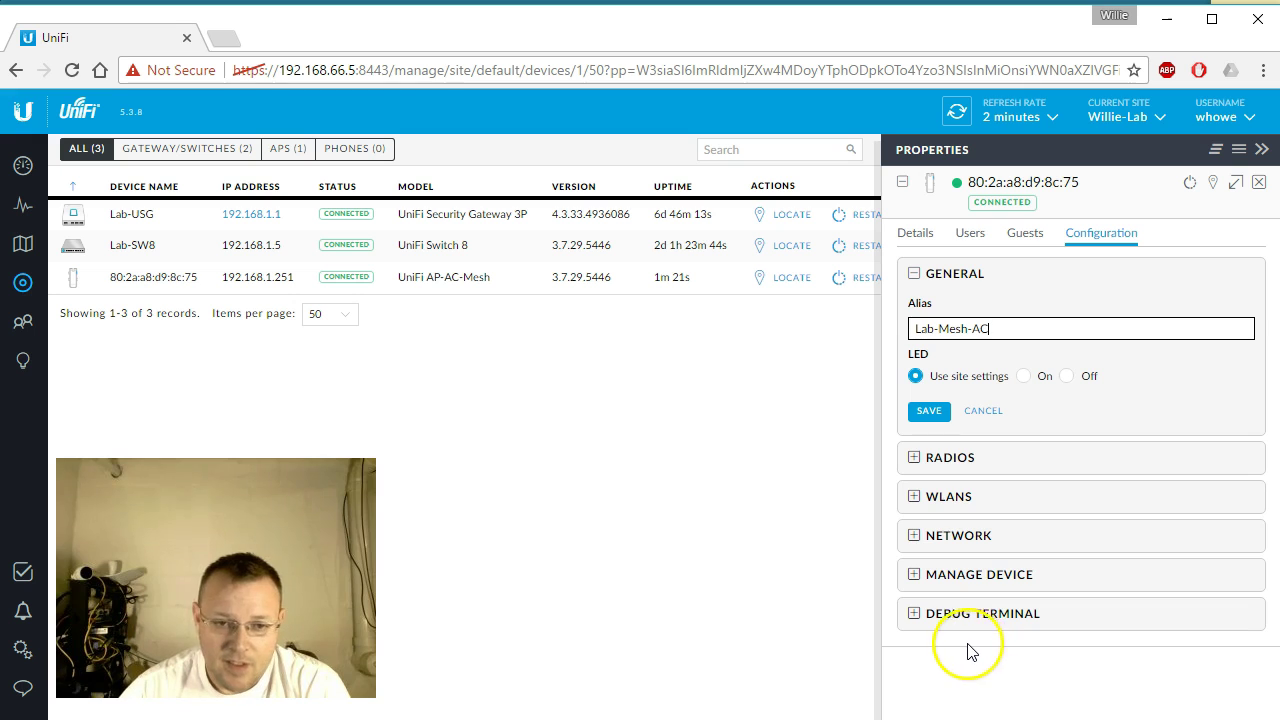
pyautogui.click(929, 414)
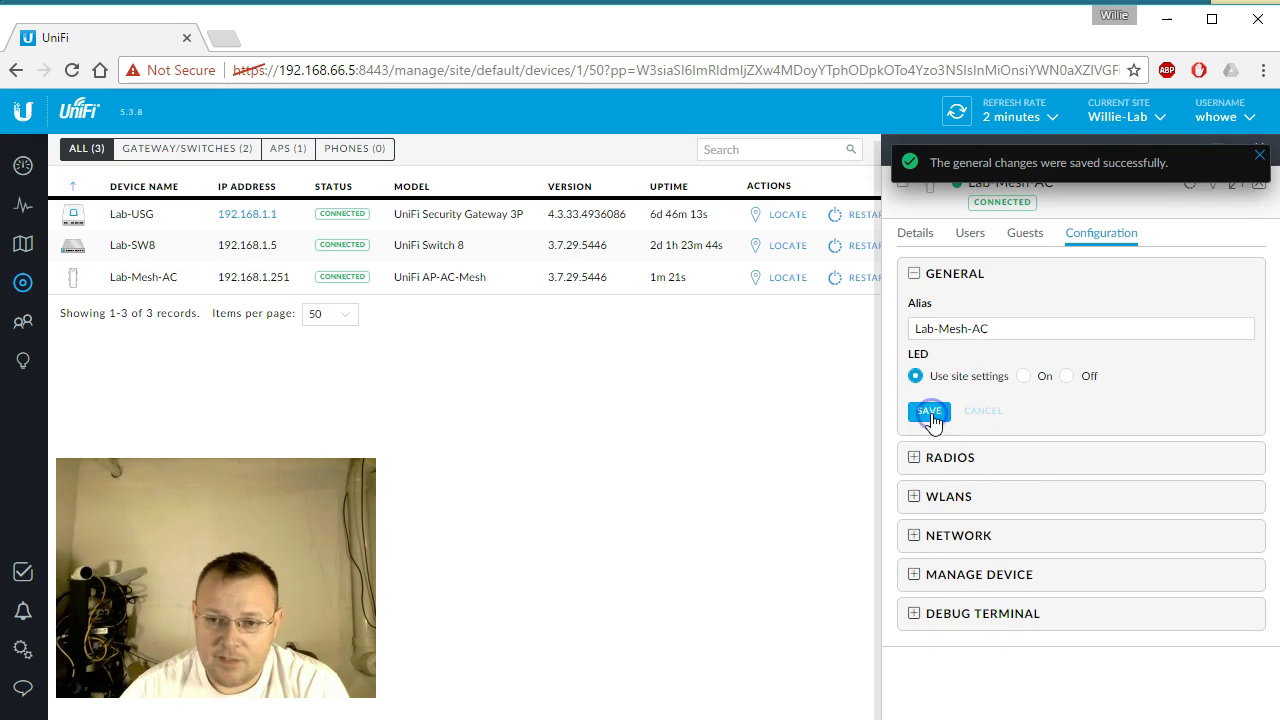
pyautogui.click(1260, 155)
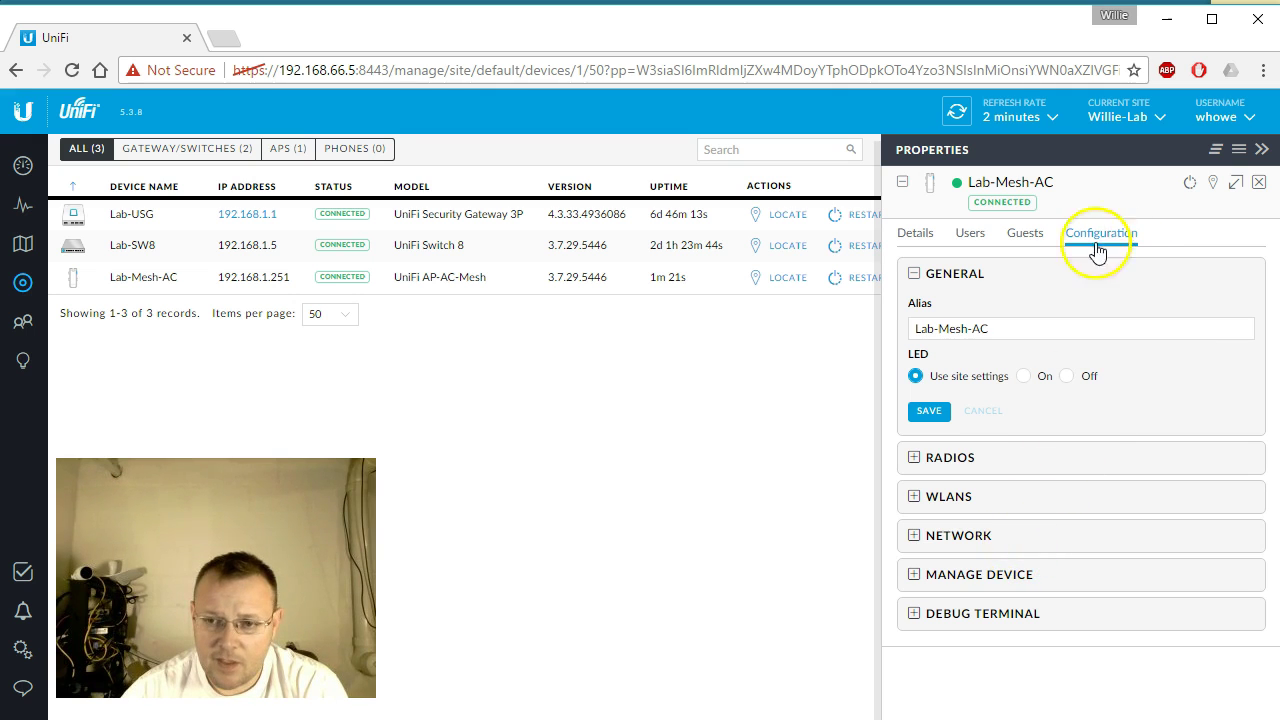
# Give Lab-Mesh-AC static IP 192.168.1.4, gateway 192.168.1.1, DNS 192.168.66.10 and 4.2.2.2.
pyautogui.click(915, 535)
pyautogui.click(993, 442)
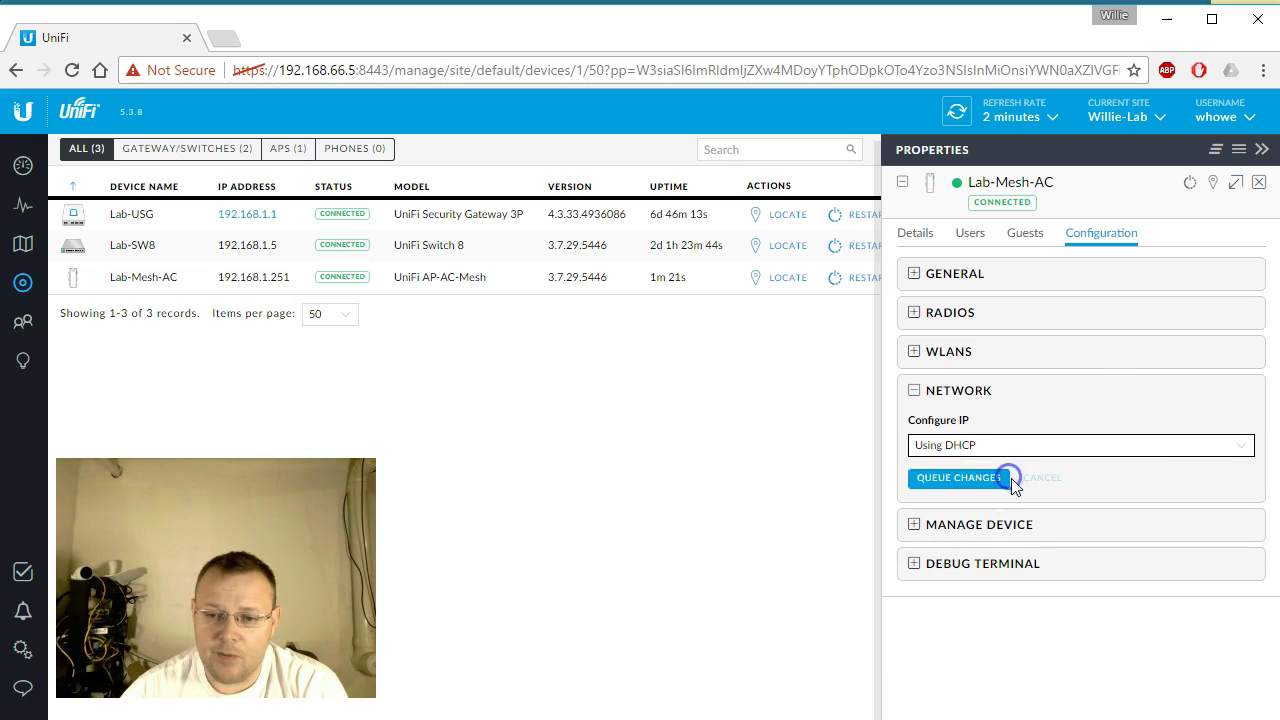
pyautogui.click(1015, 481)
pyautogui.click(1010, 497)
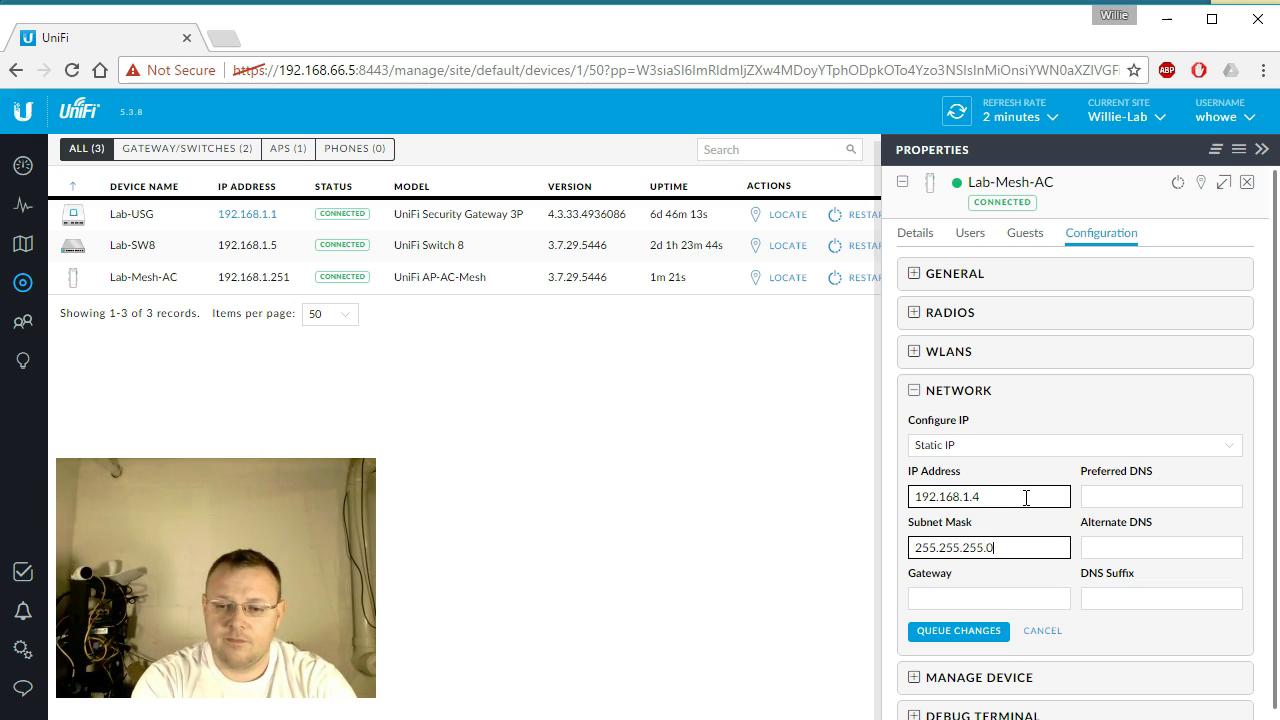
pyautogui.press('Tab')
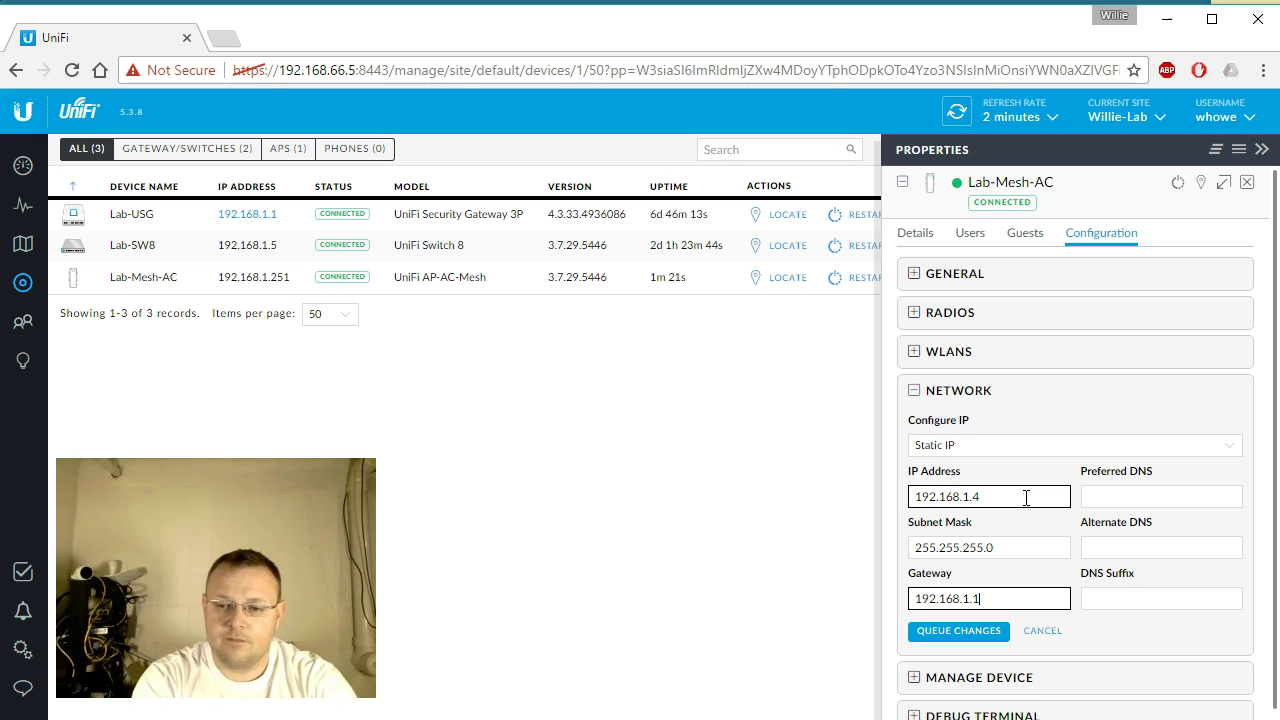
pyautogui.press('Tab')
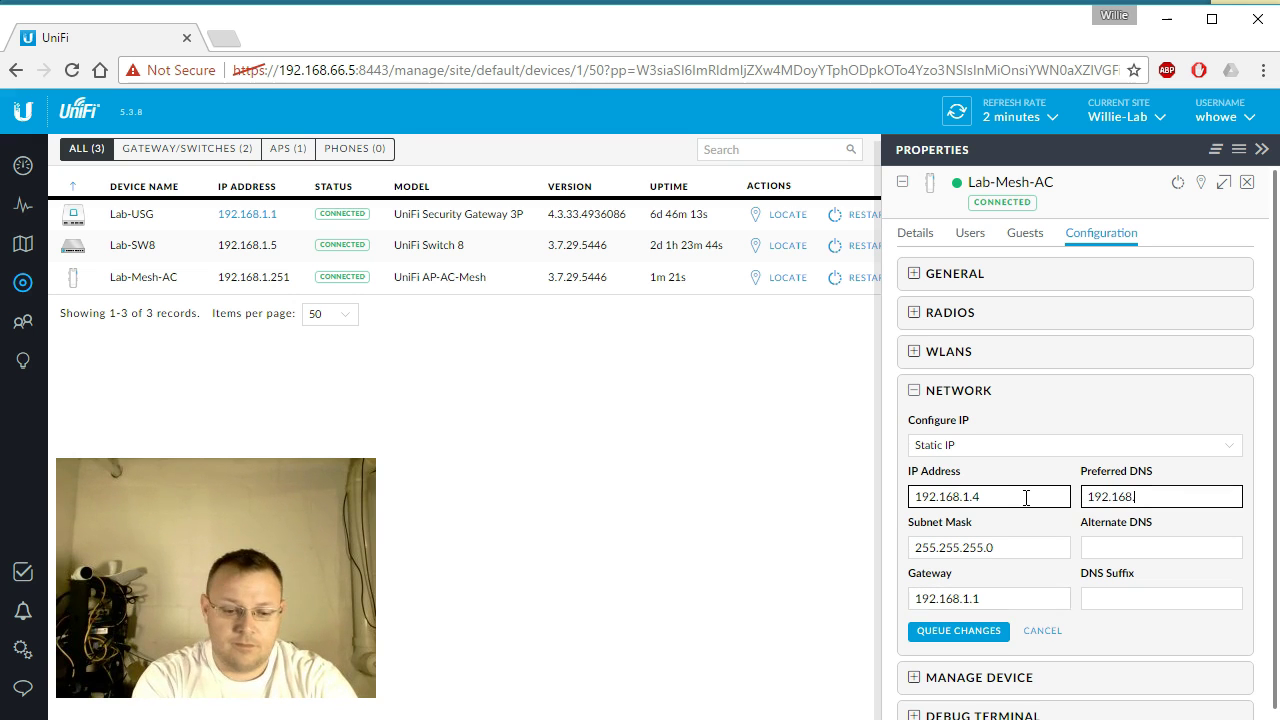
pyautogui.press('Tab')
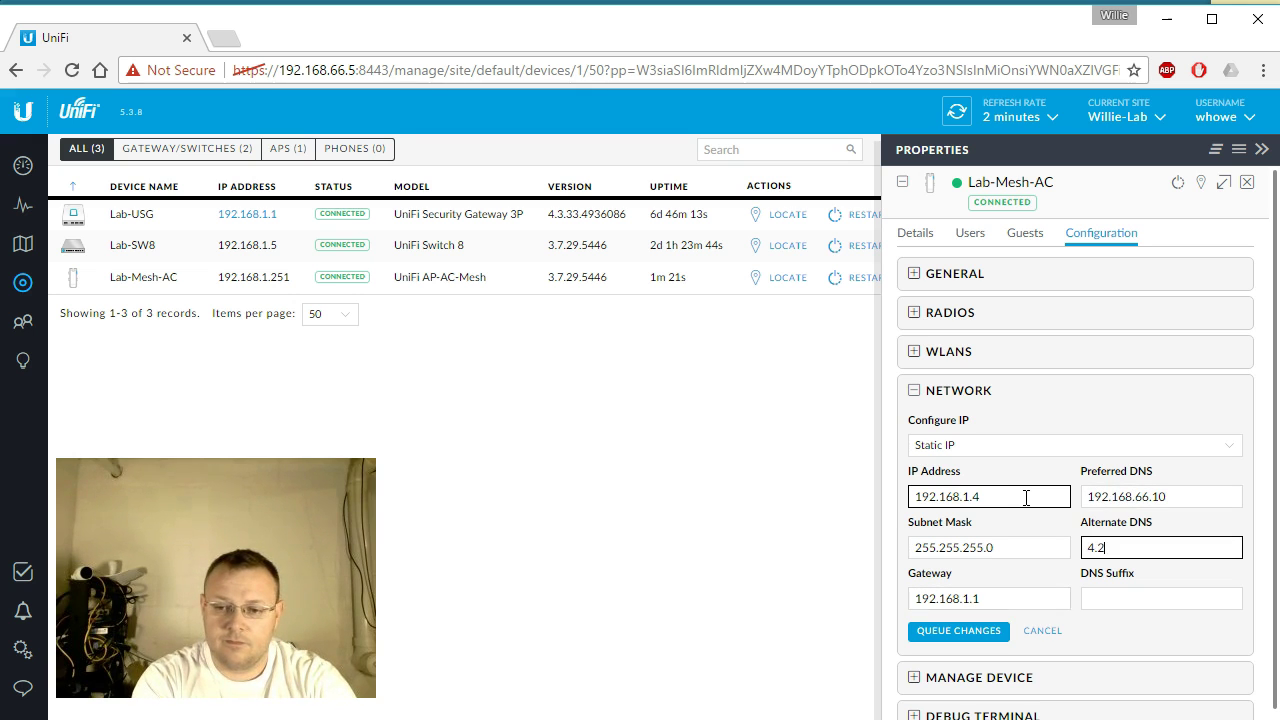
pyautogui.click(990, 630)
# Apply the pending changes to Lab-Mesh-AC and close its details panel.
pyautogui.click(1076, 150)
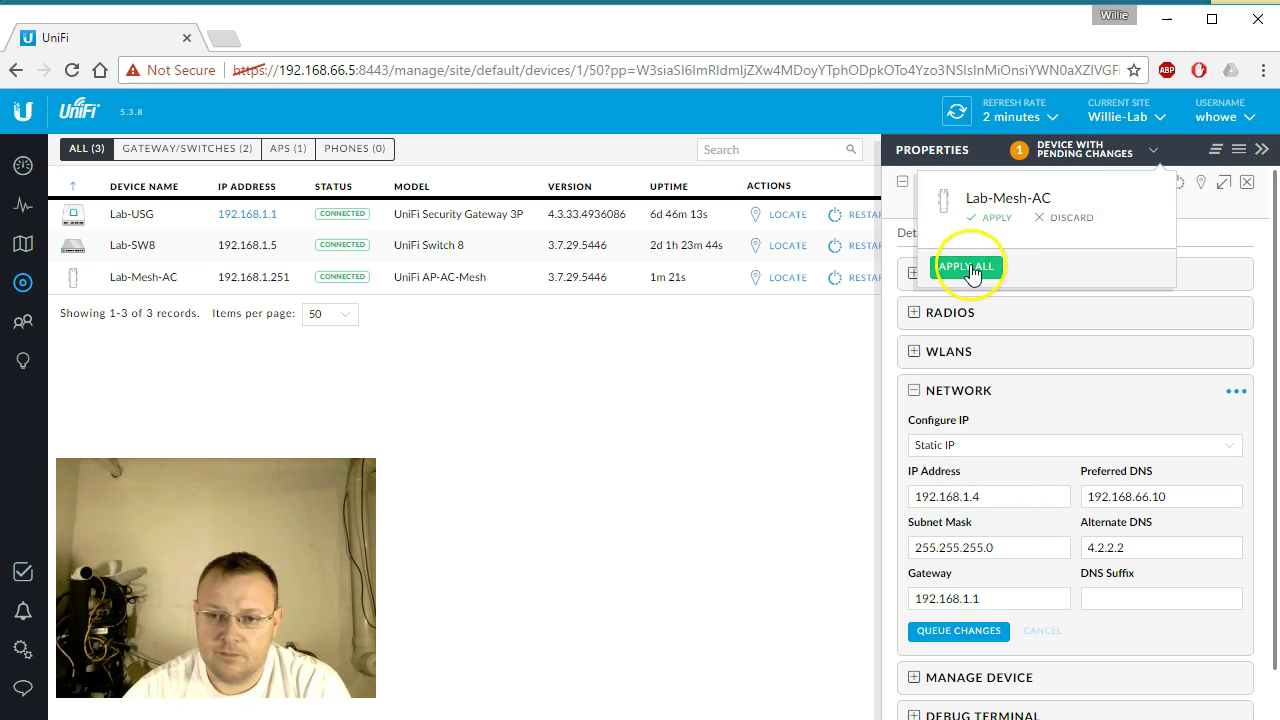
pyautogui.click(968, 268)
pyautogui.click(1258, 156)
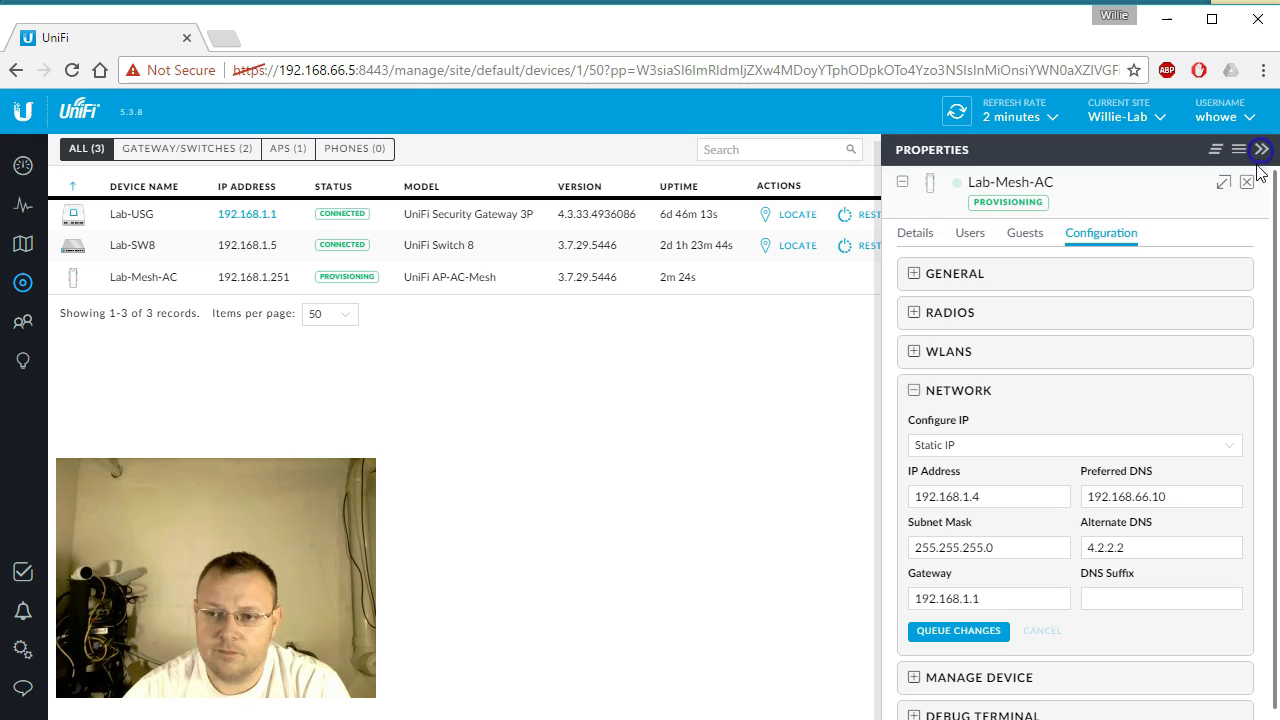
pyautogui.click(1247, 184)
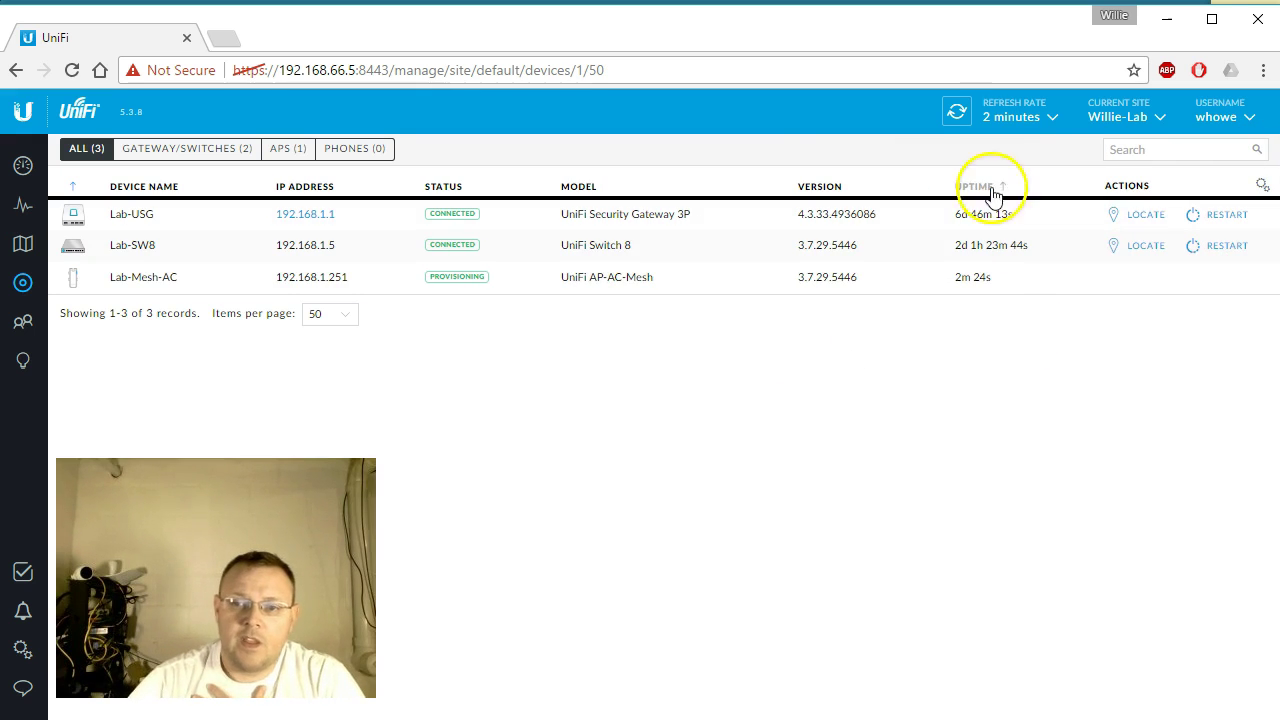
# Refresh the device list and open Lab-Mesh-AC's 2G and 5G radio settings.
pyautogui.click(957, 112)
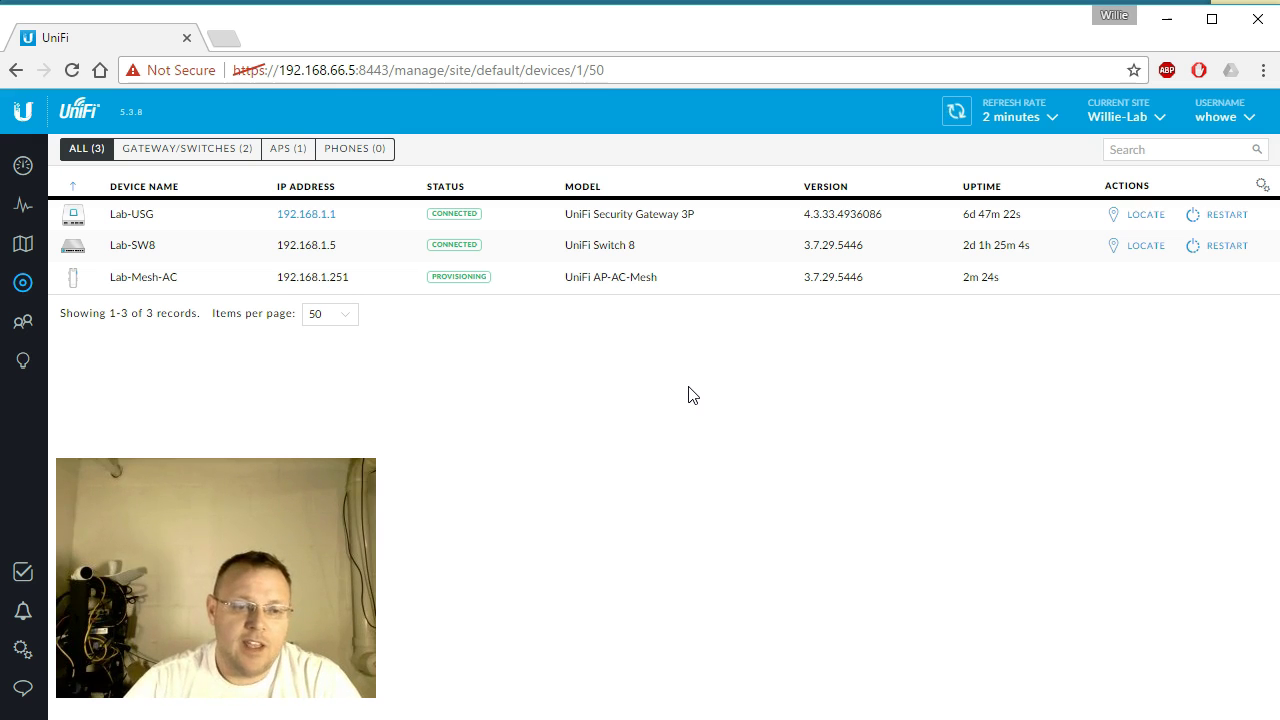
pyautogui.click(957, 112)
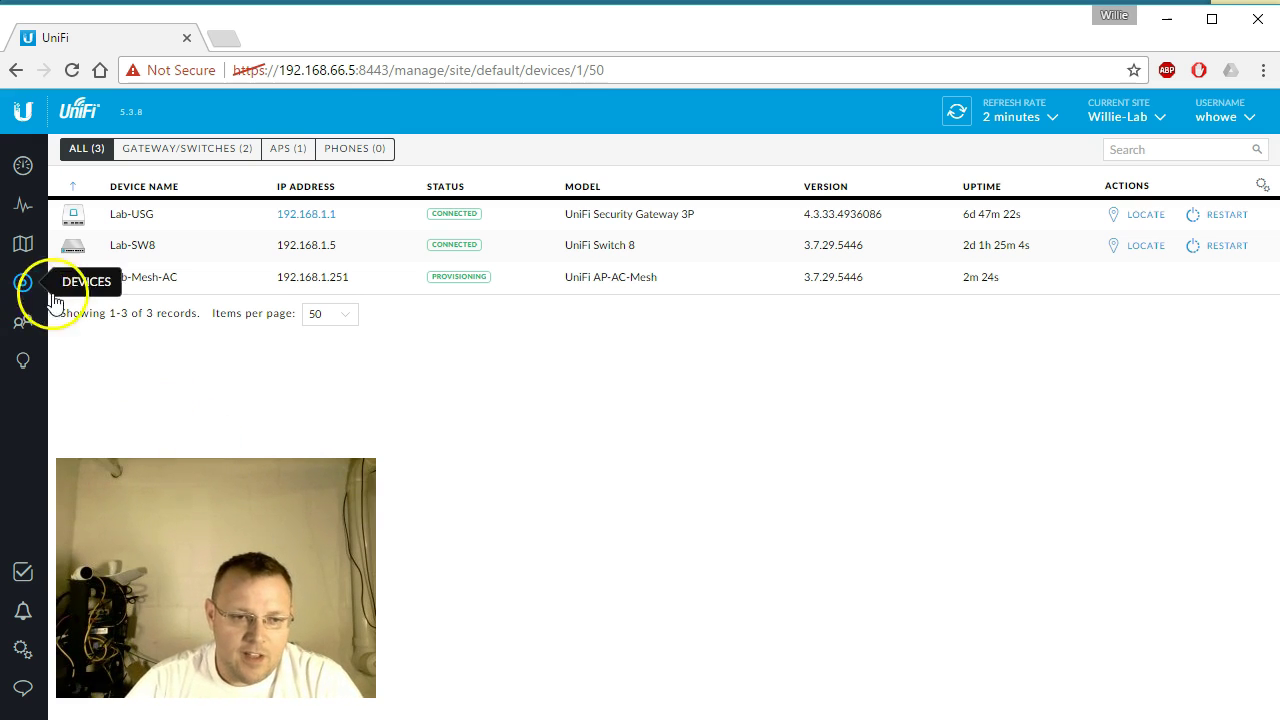
pyautogui.click(165, 280)
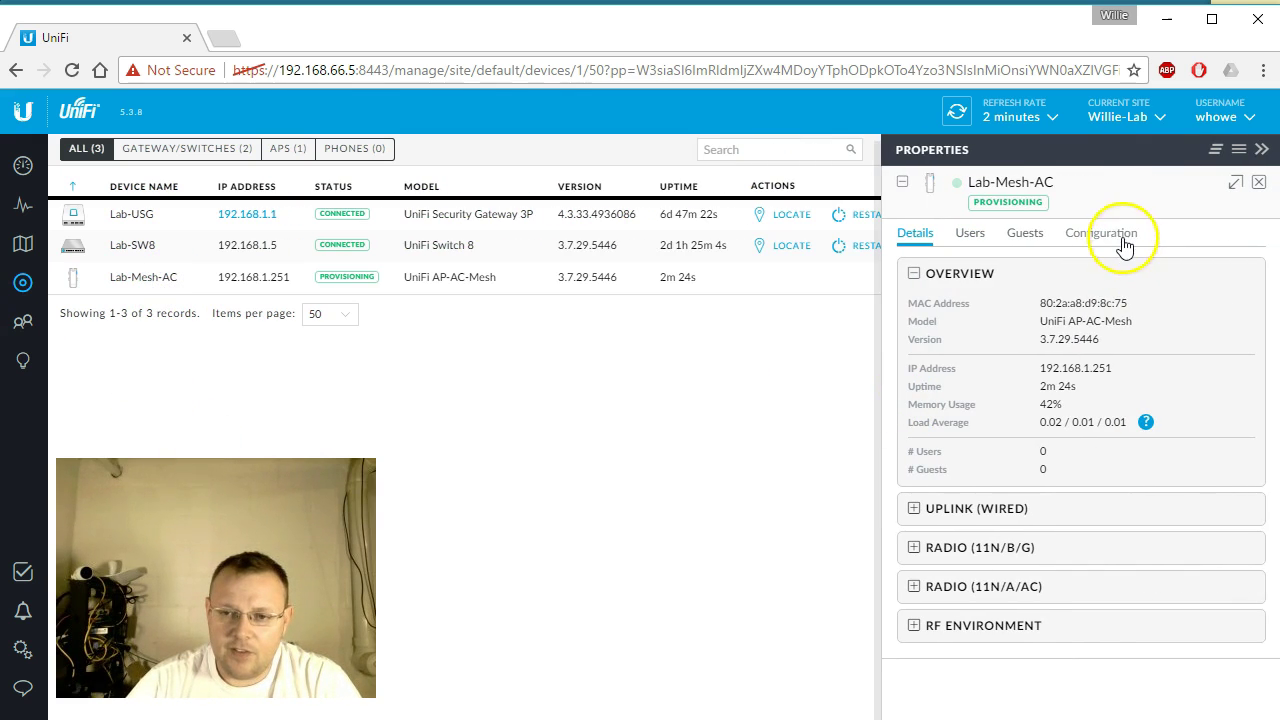
pyautogui.click(1118, 236)
pyautogui.click(955, 460)
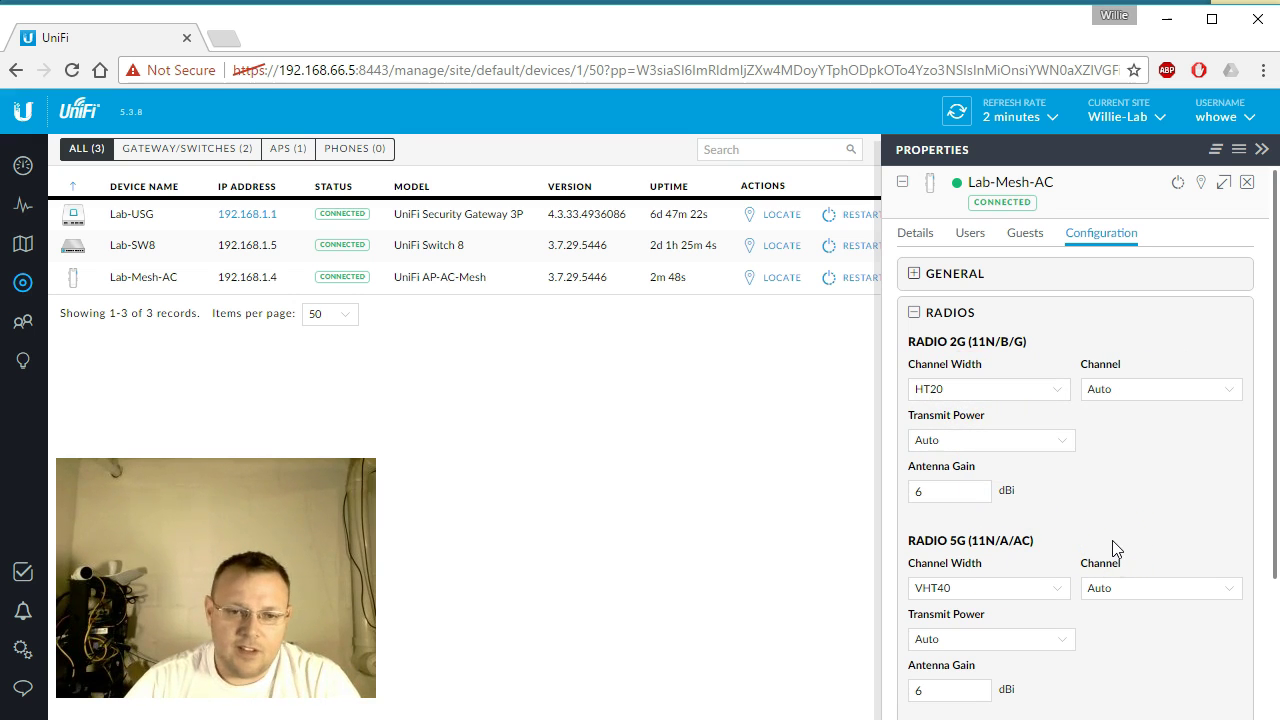
# Review the Lab-Mesh-AC radio settings, then close its details panel.
pyautogui.scroll(-2, 1134, 550)
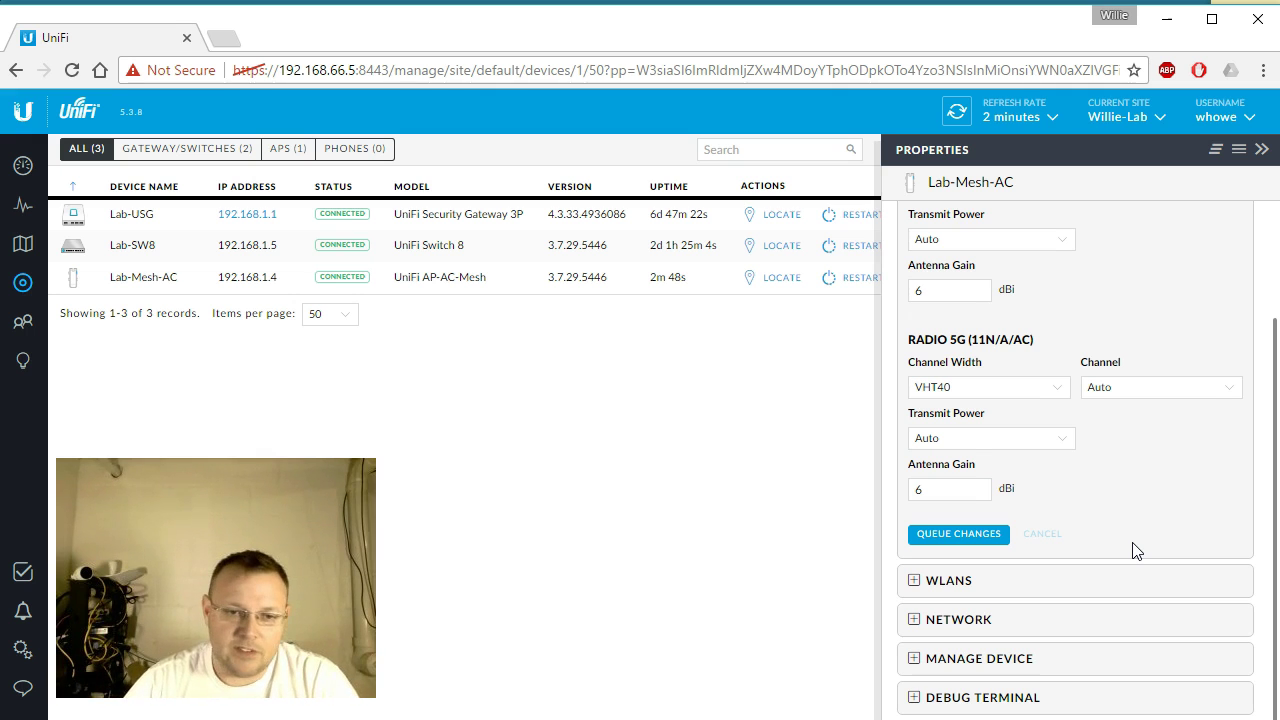
pyautogui.click(1167, 530)
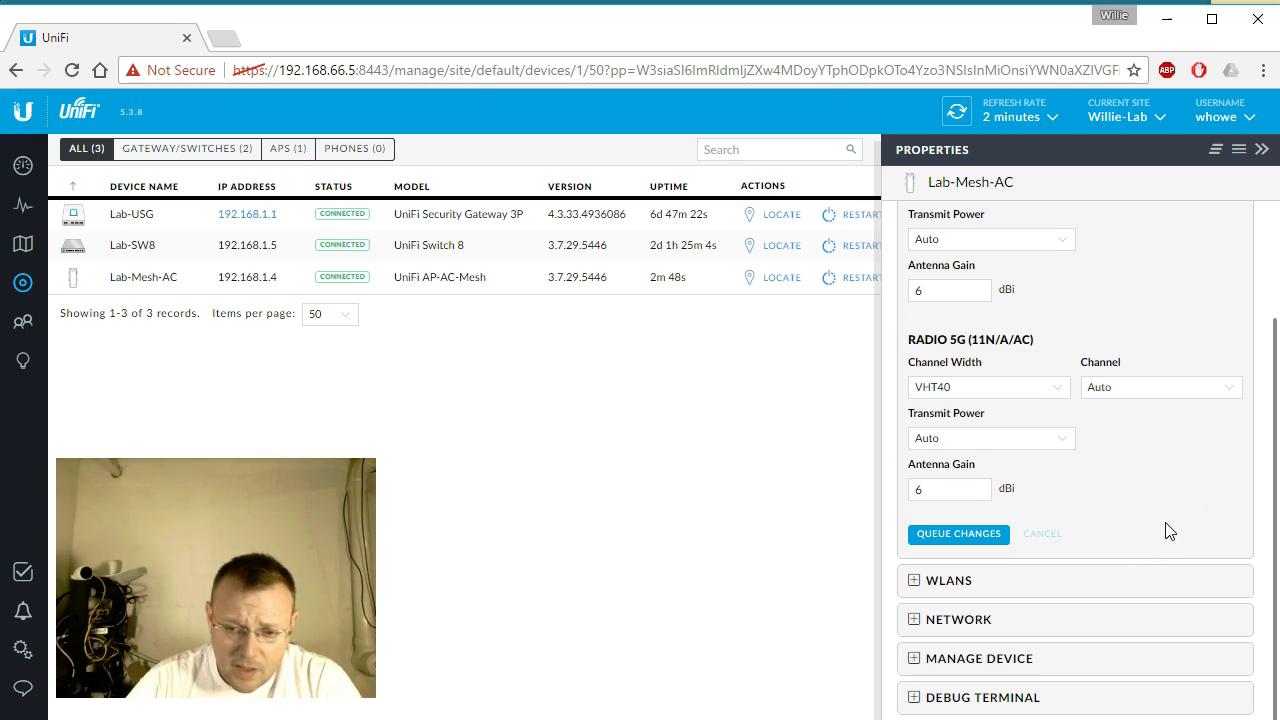
pyautogui.scroll(3, 1165, 528)
pyautogui.moveTo(1150, 476); pyautogui.dragTo(1133, 448)
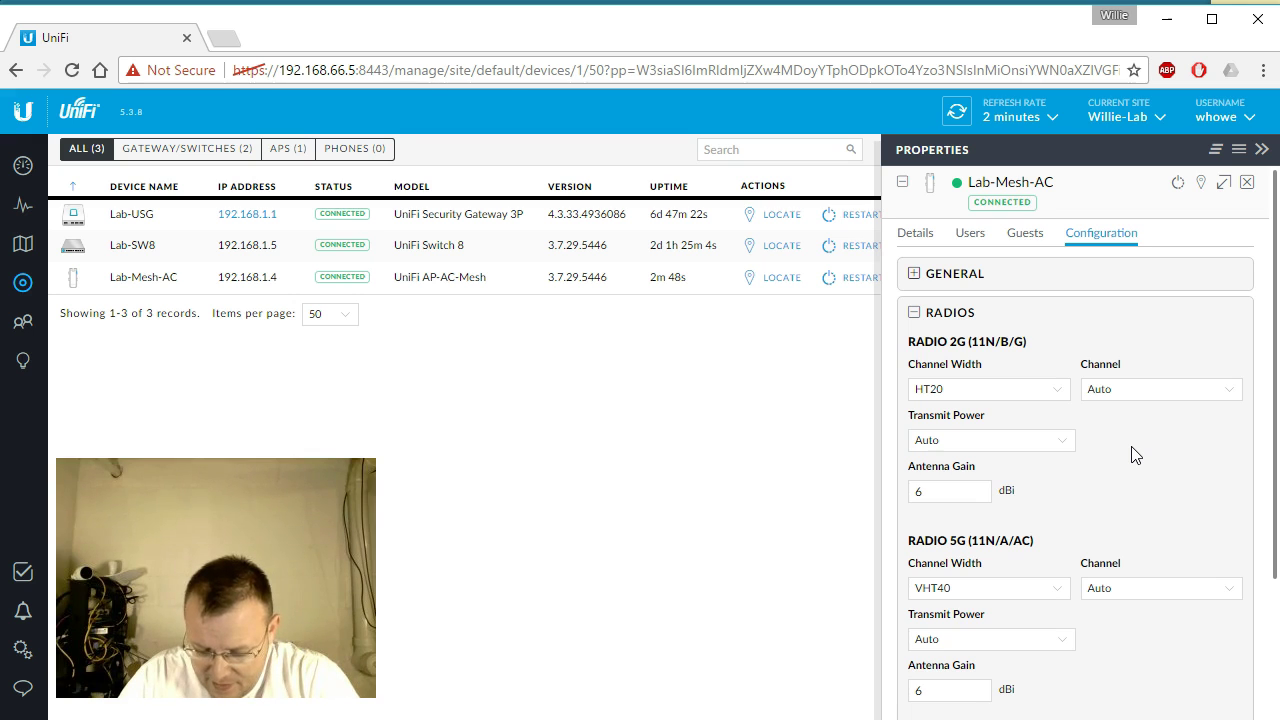
pyautogui.click(1187, 445)
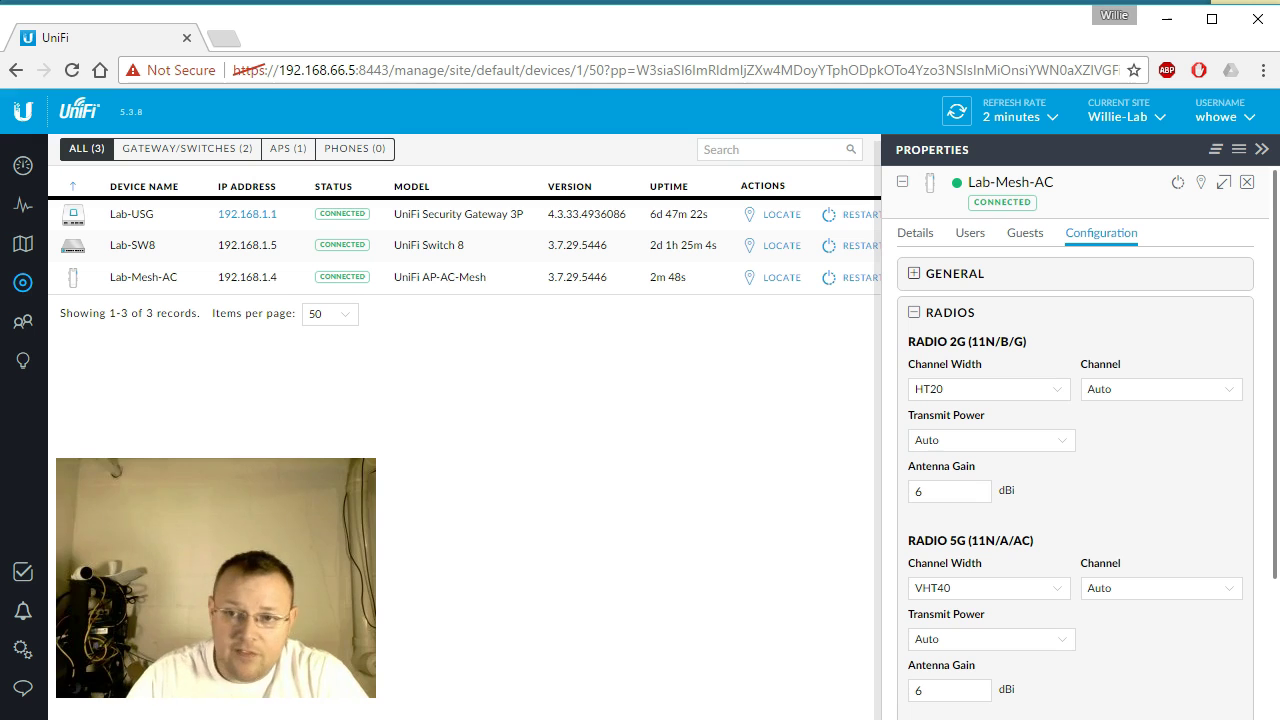
pyautogui.click(1247, 181)
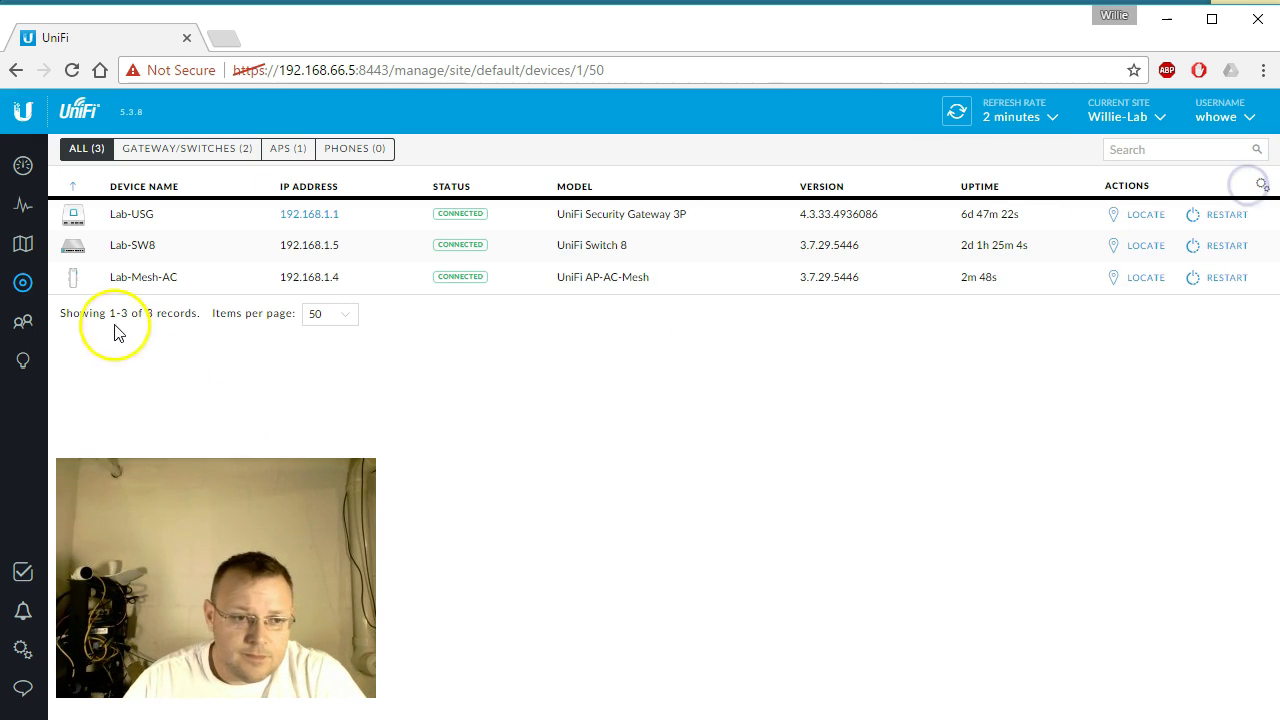
# Open the Howe-Lab-WiFi wireless network's edit form and reveal its WPA Personal security key.
pyautogui.click(20, 651)
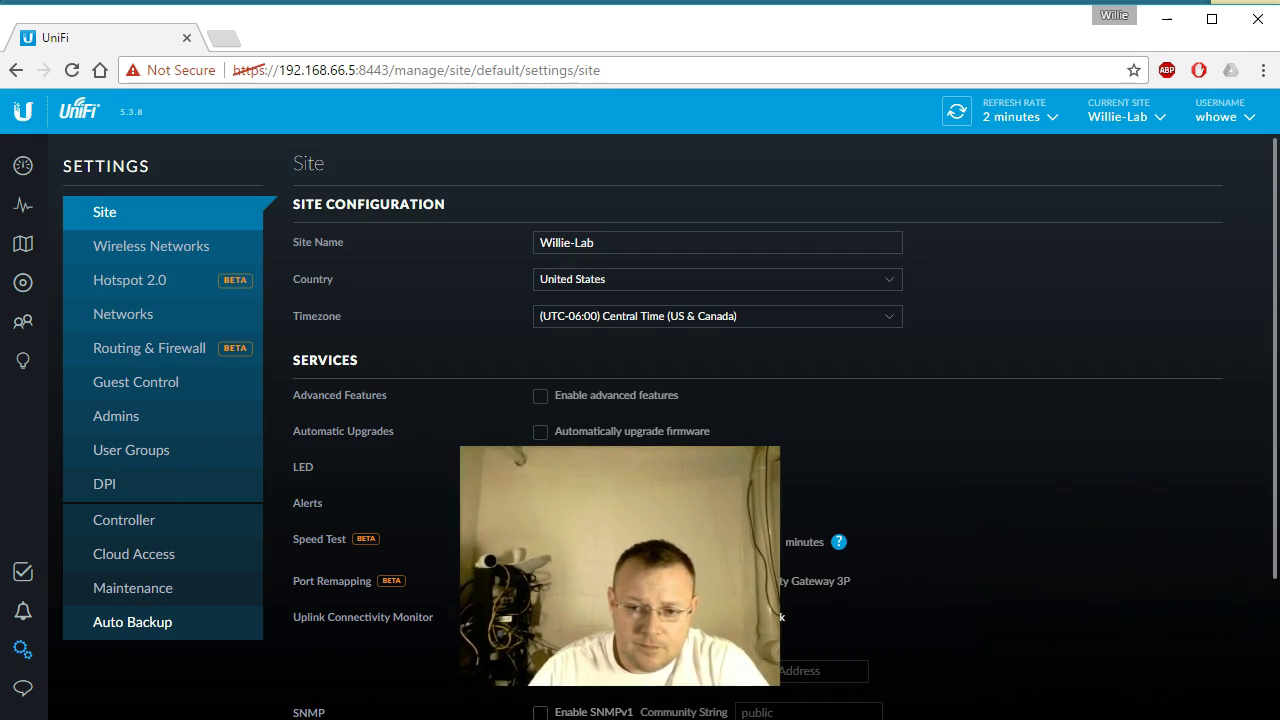
pyautogui.click(146, 254)
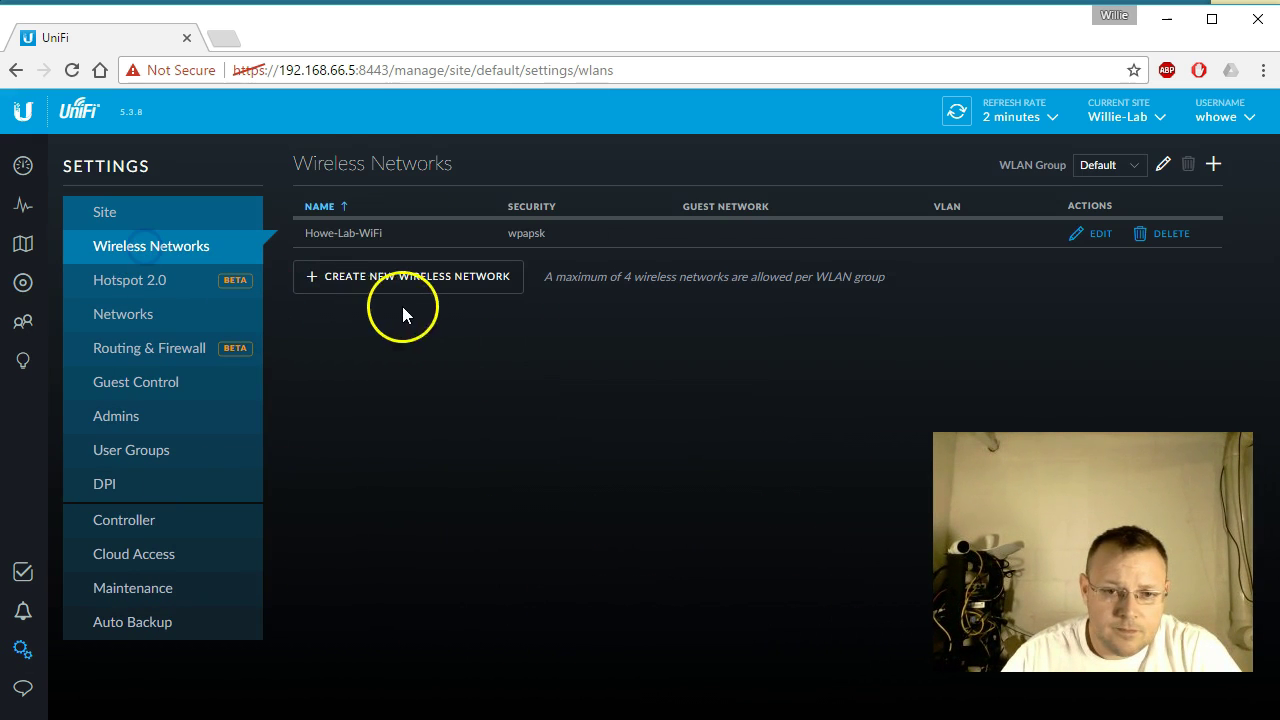
pyautogui.click(1086, 232)
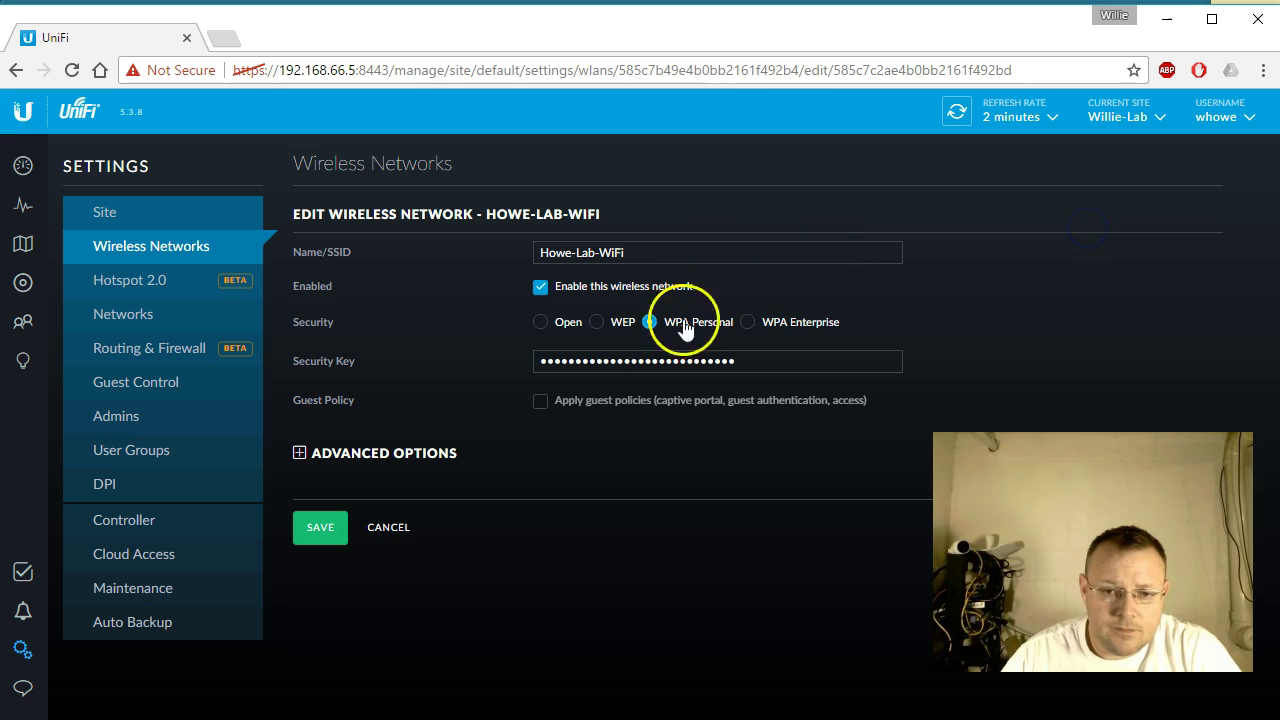
pyautogui.click(763, 366)
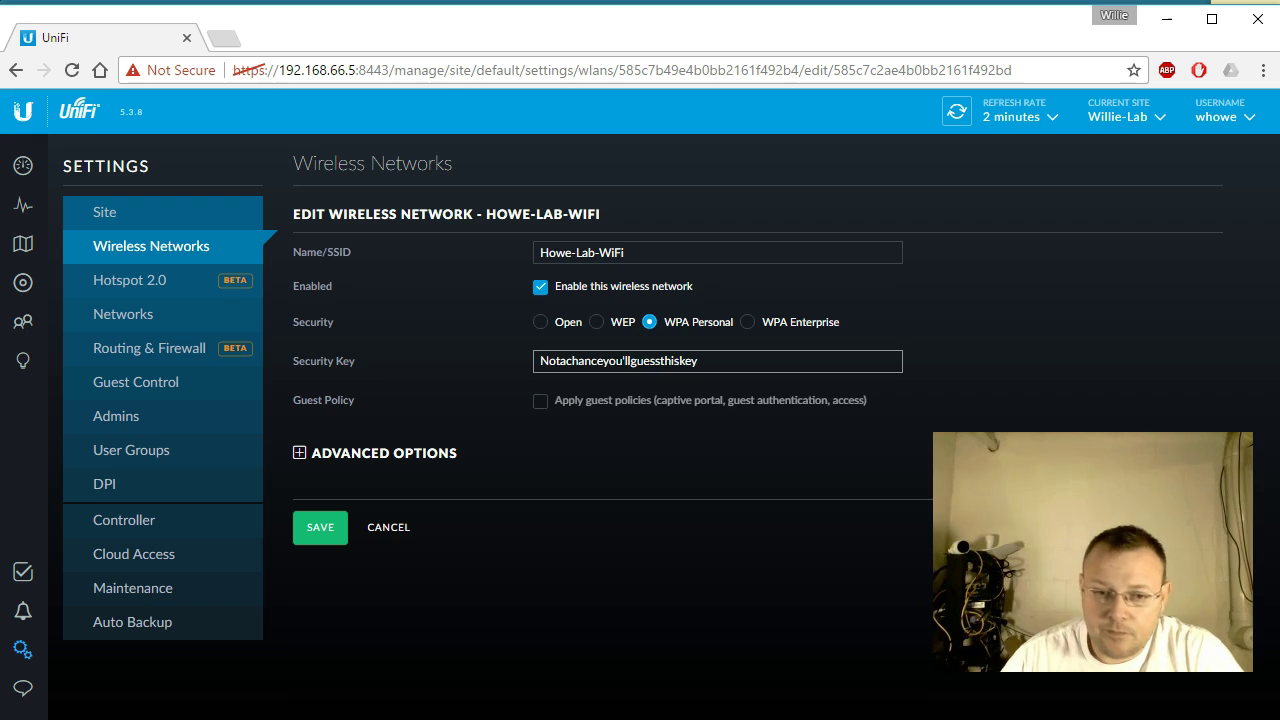
# View the clients list showing the Android phone on Howe-Lab-WiFi via Lab-Mesh-AC at 192.168.1.252.
pyautogui.click(23, 282)
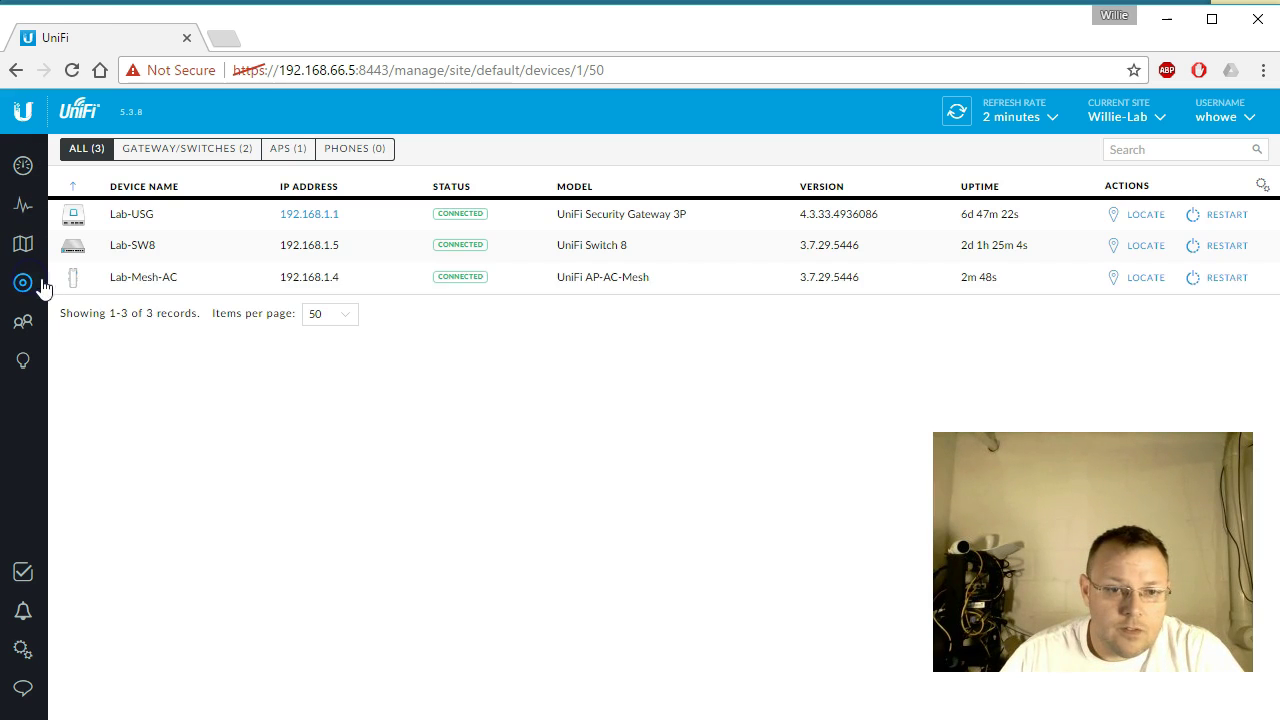
pyautogui.click(23, 321)
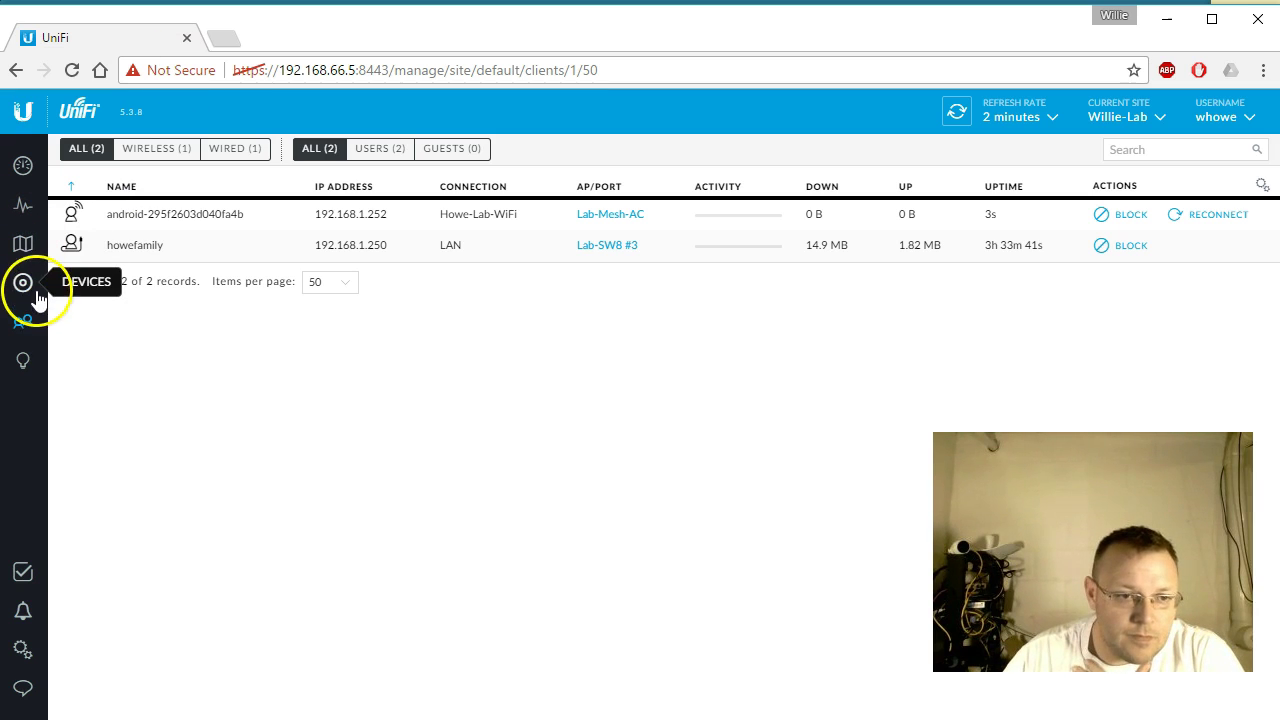
# Switch the site map to Topology and zoom out to see Lab-USG, Lab-SW8, Lab-Mesh-AC and clients.
pyautogui.click(23, 243)
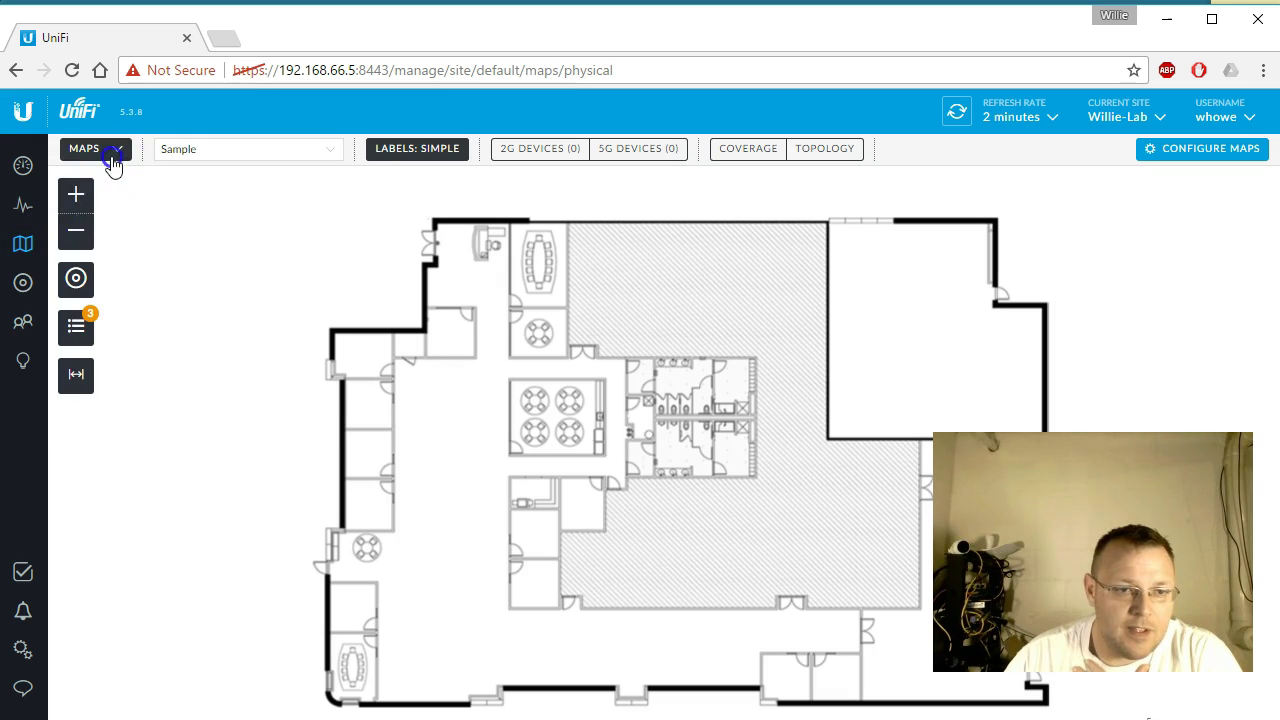
pyautogui.click(108, 150)
pyautogui.click(96, 208)
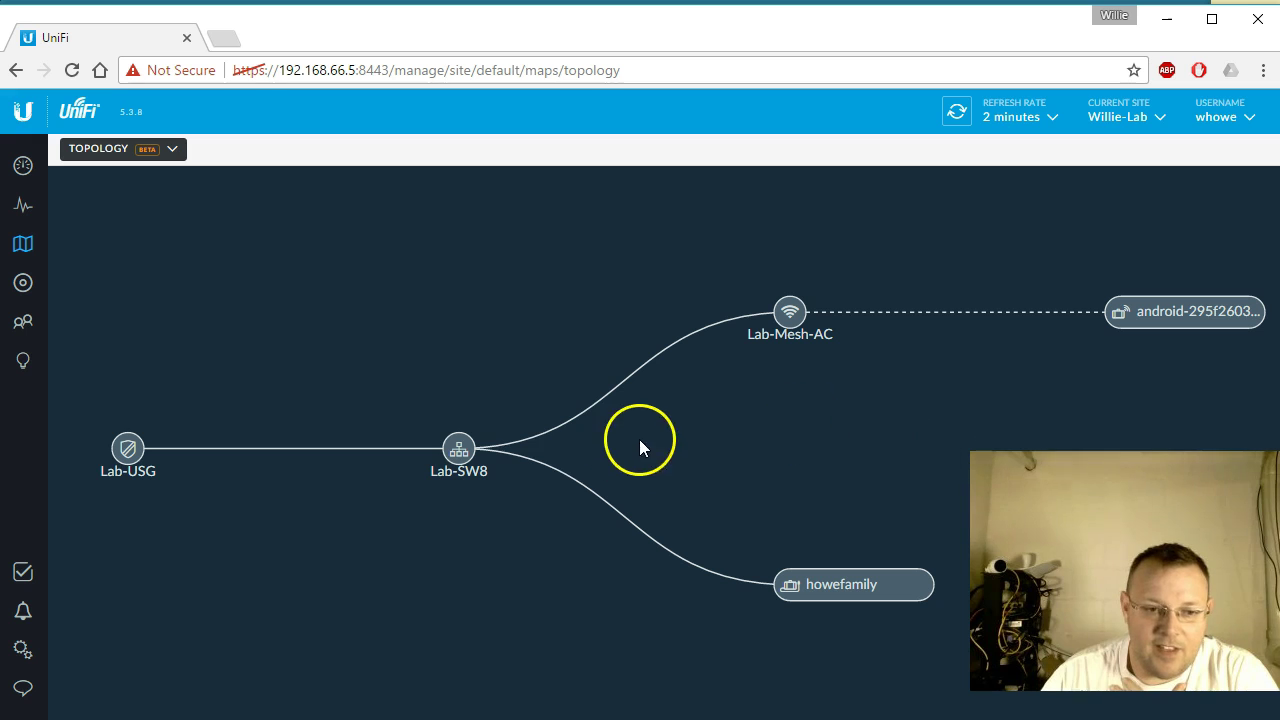
pyautogui.scroll(-3, 268, 414)
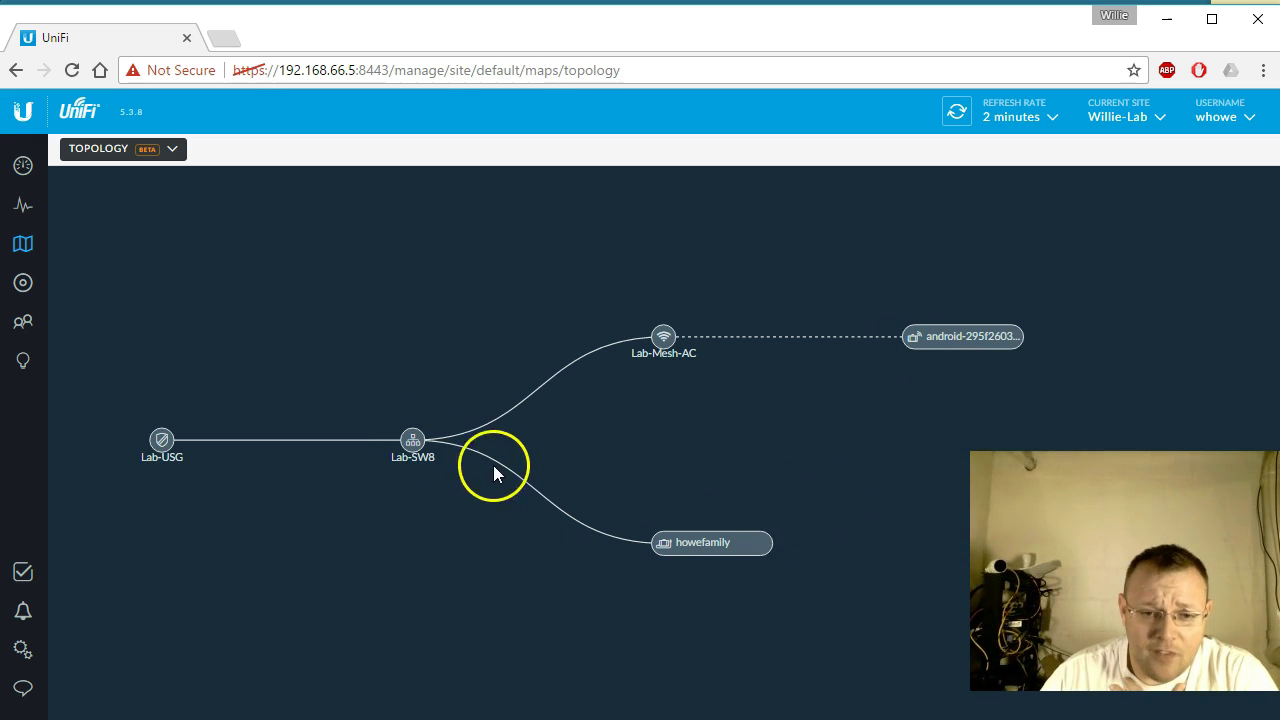
pyautogui.click(706, 546)
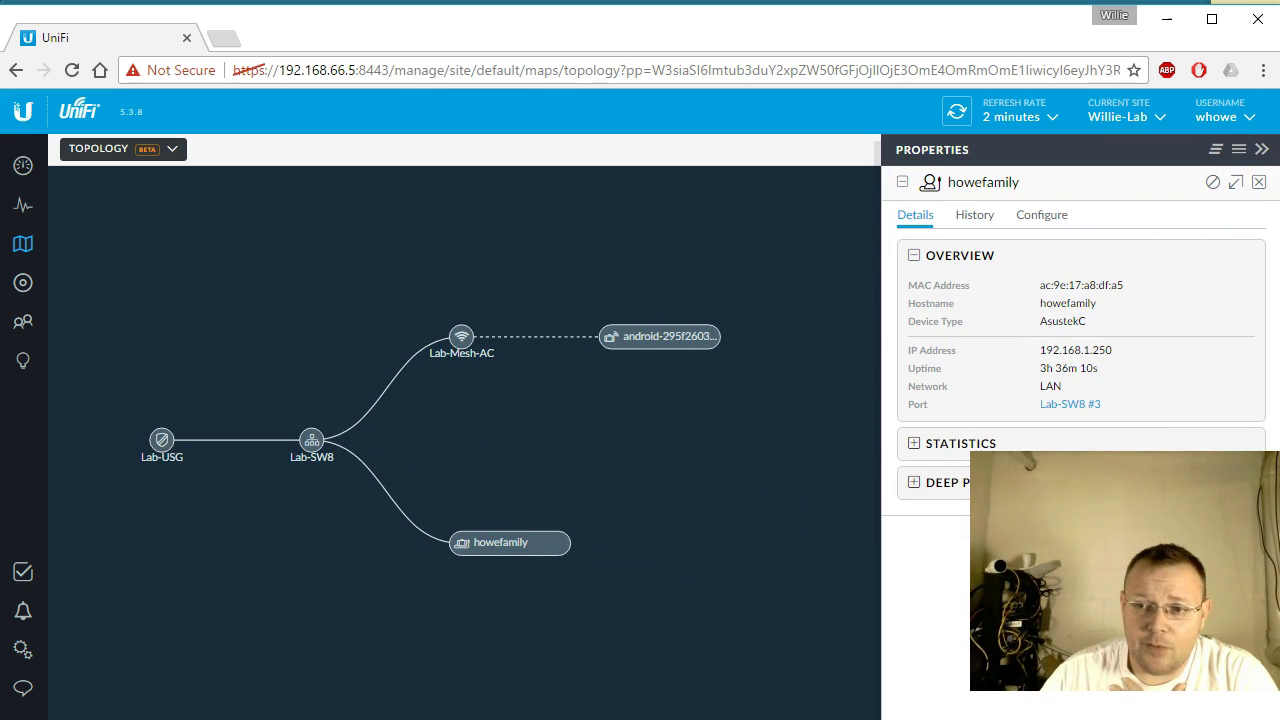
pyautogui.click(1260, 184)
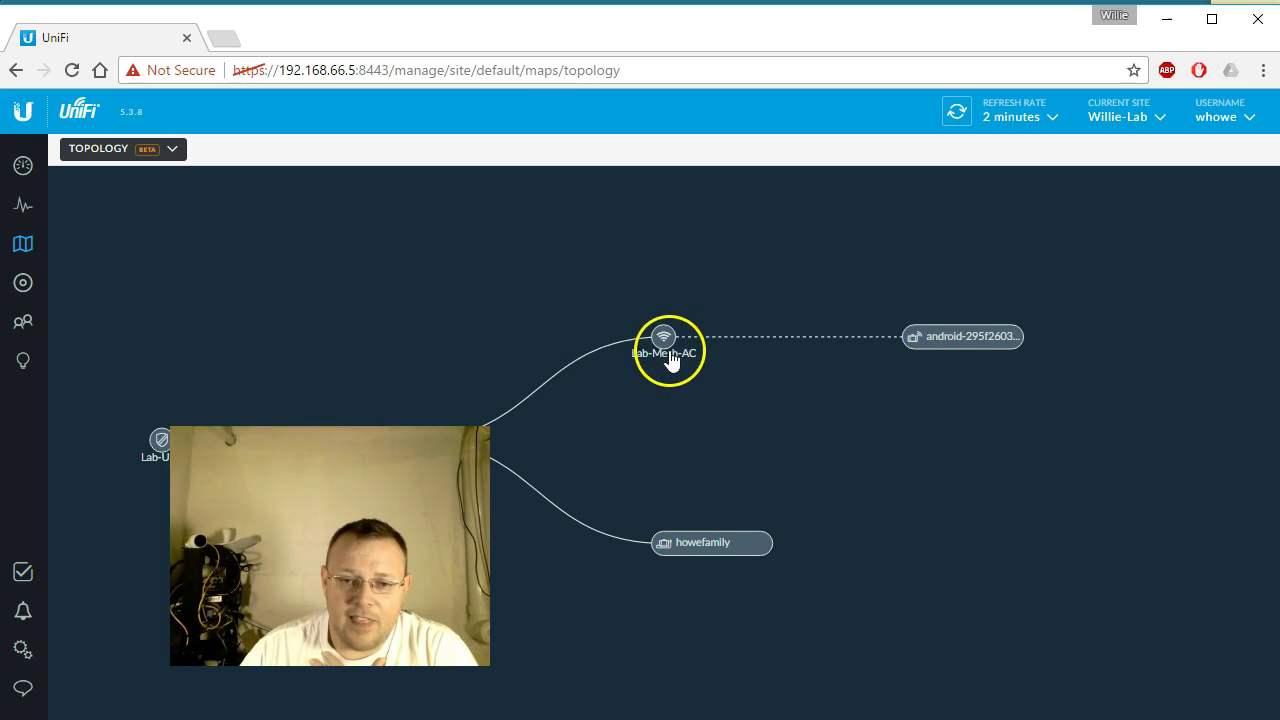
pyautogui.click(966, 340)
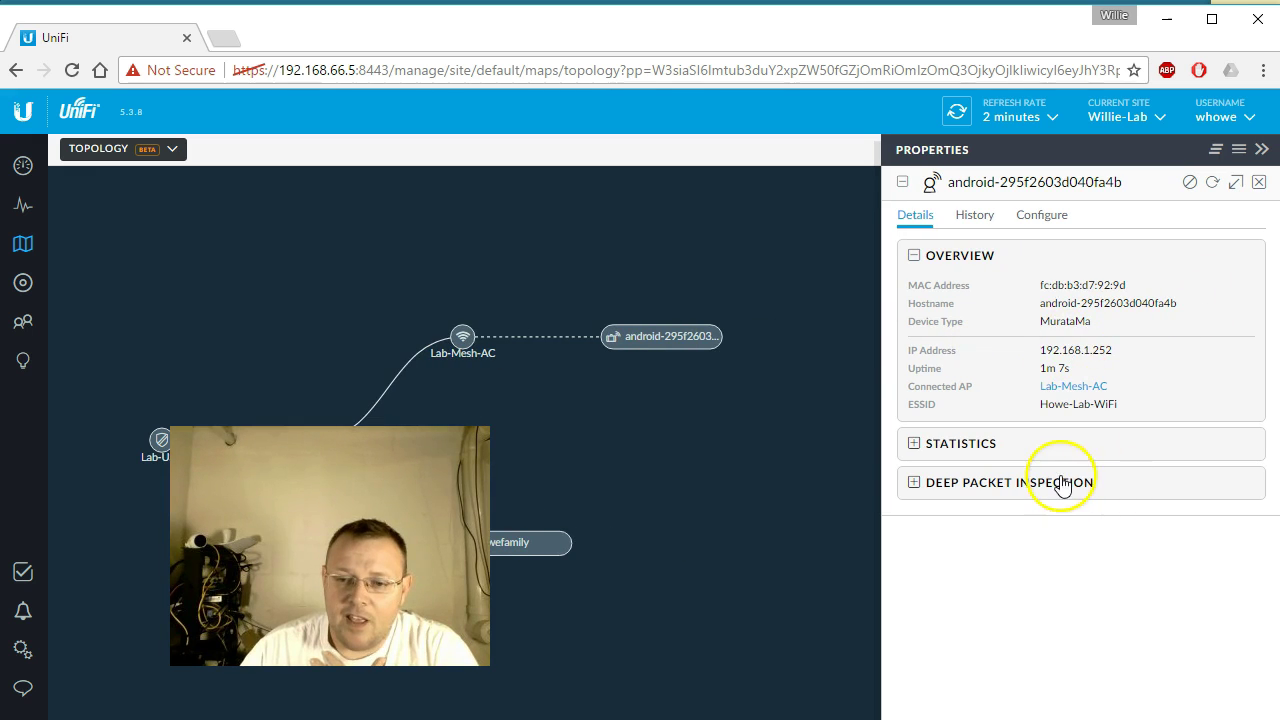
pyautogui.click(1060, 482)
pyautogui.click(950, 256)
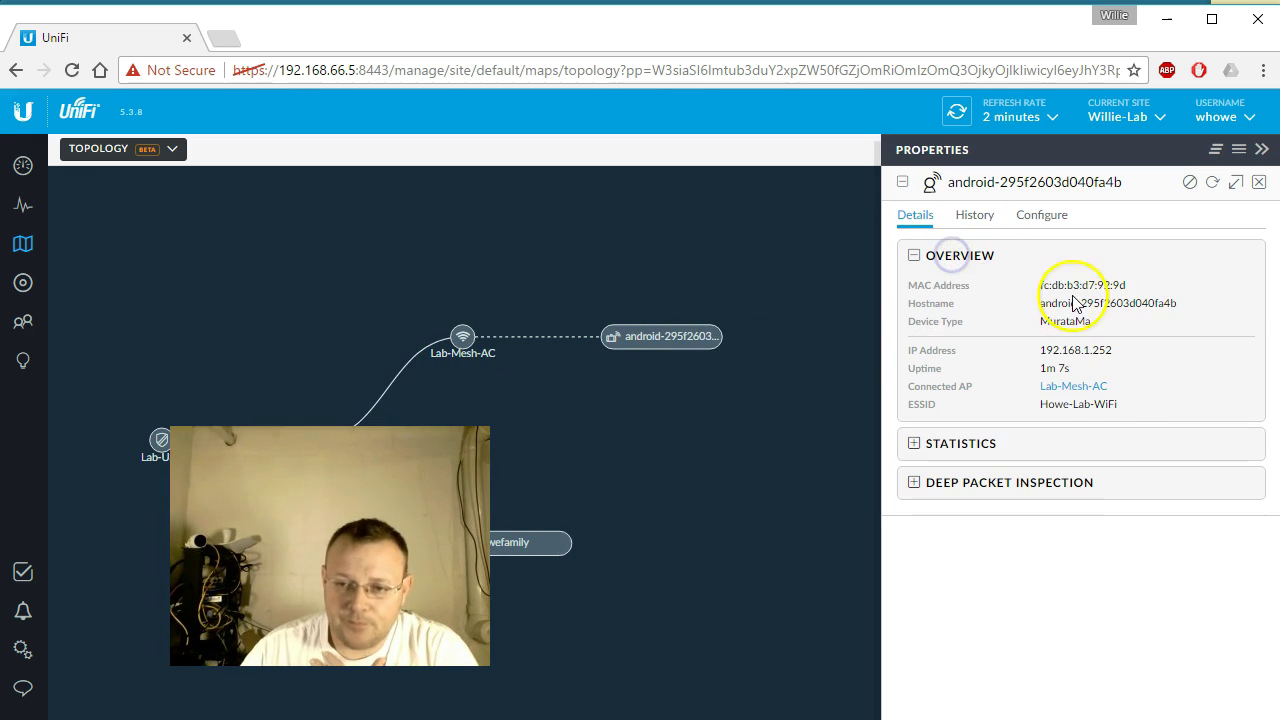
pyautogui.click(1259, 182)
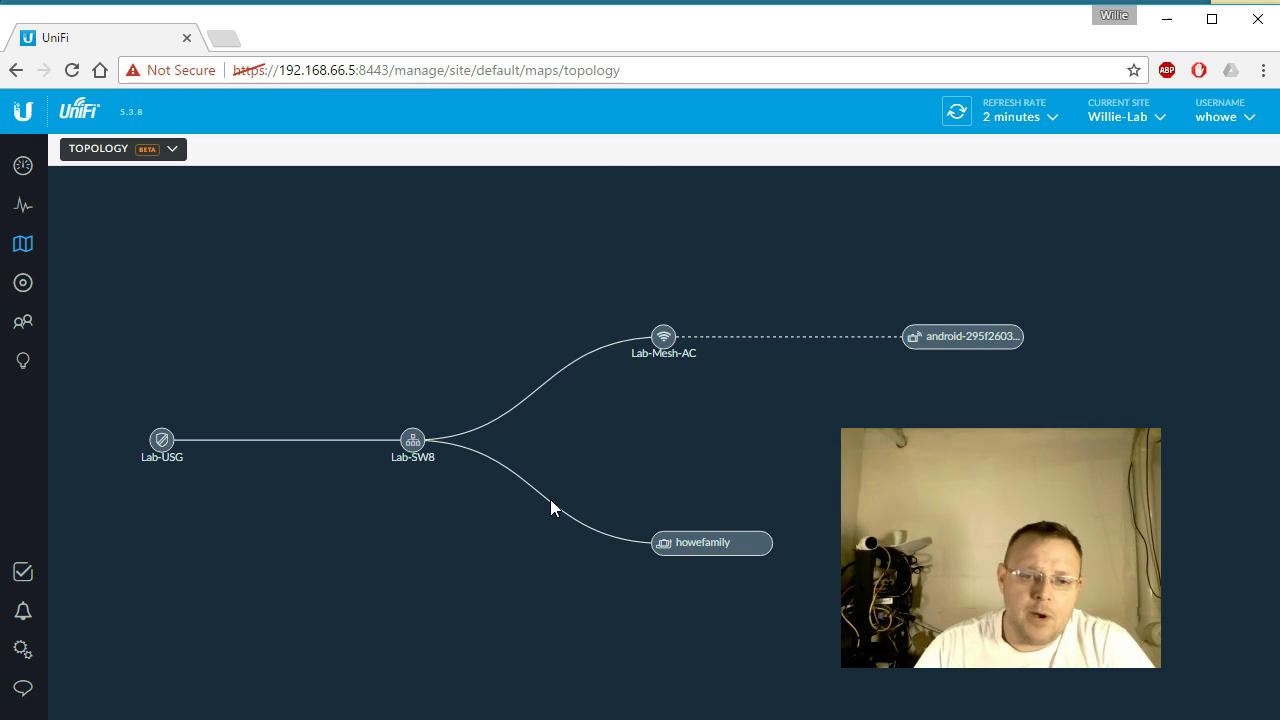
pyautogui.click(413, 440)
pyautogui.click(737, 510)
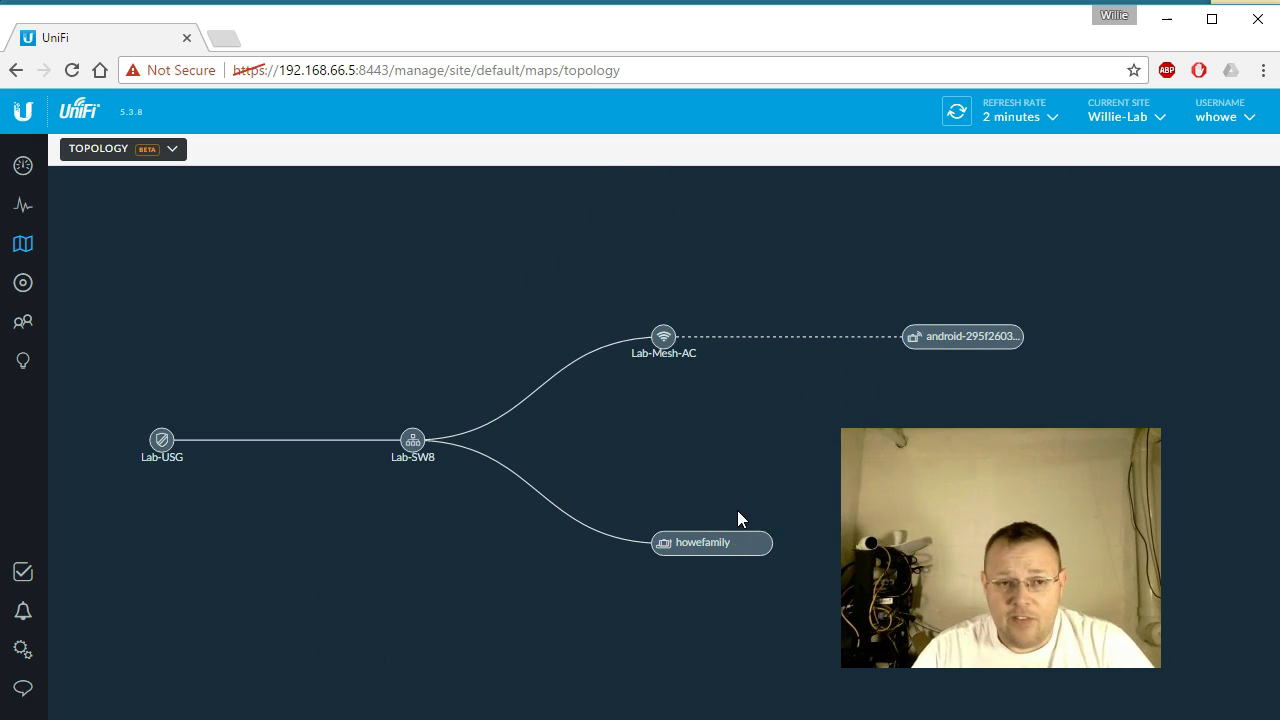